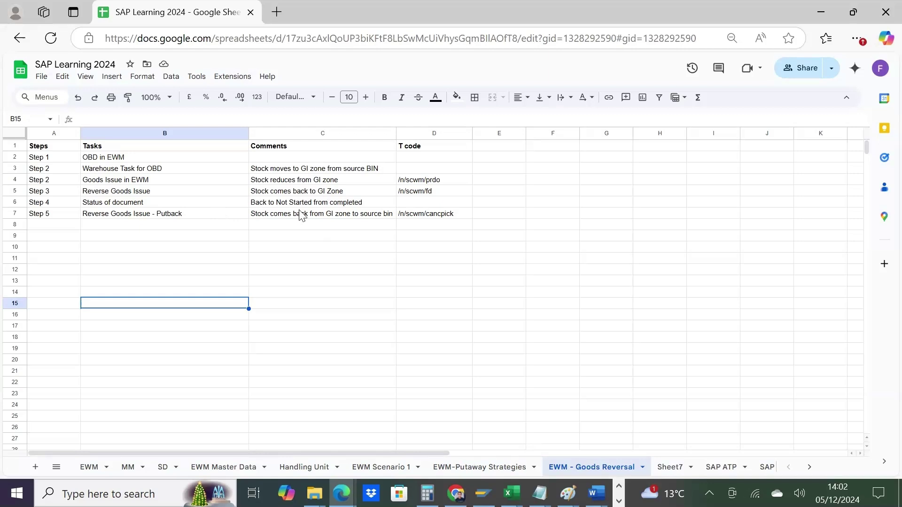
Select the task names in column B of the EWM - Goods Reversal steps table
drag(233, 157, 231, 217)
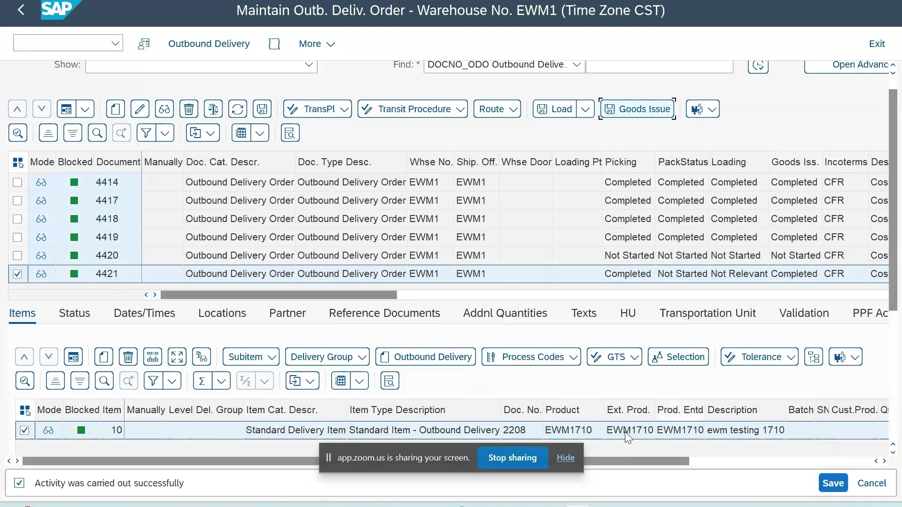
Hide the Zoom sharing bar and bring forward the Warehouse Management Monitor showing 29 EA in GI-ZONE
click(566, 459)
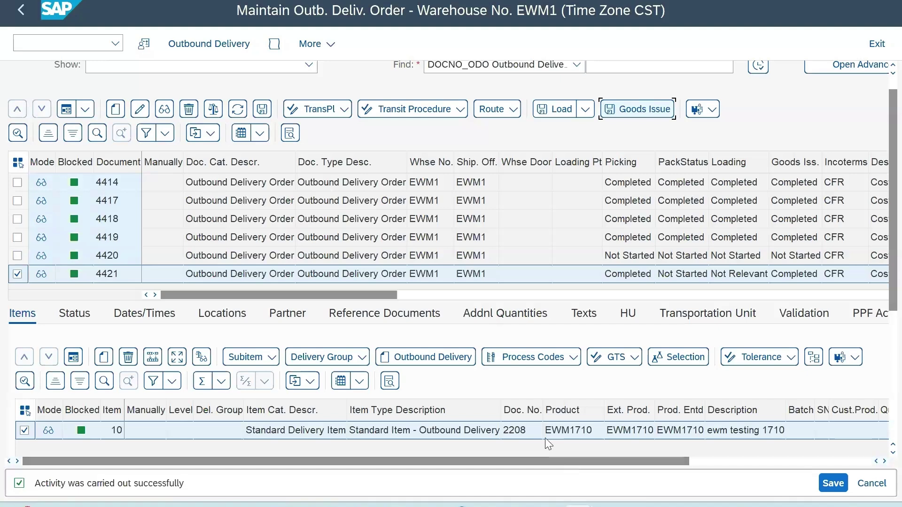
mouse_move(579, 504)
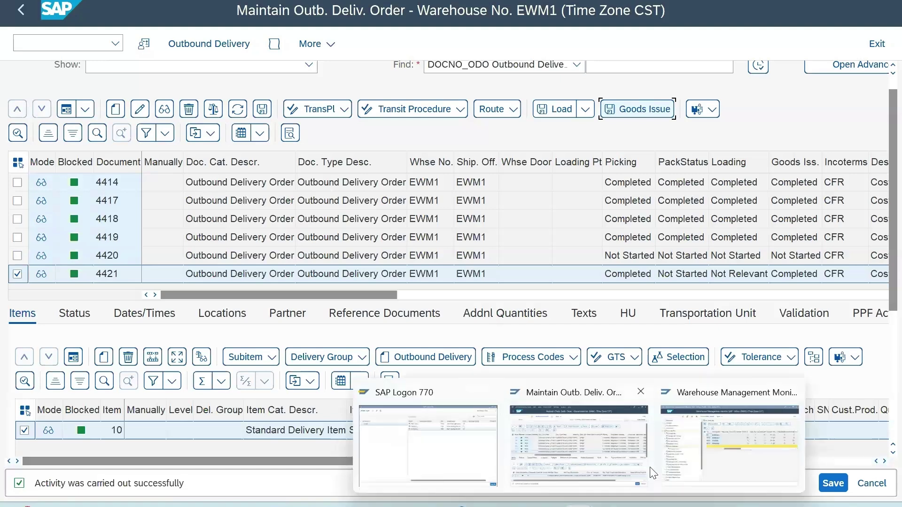
click(694, 454)
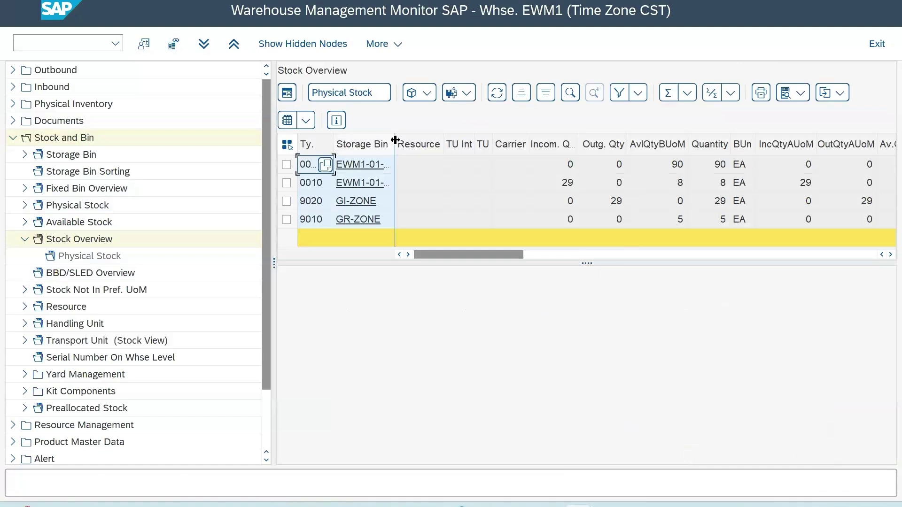
Widen the Storage Bin column to show EWM1-01-01 and EWM1-01-02, then return to outbound delivery order 4421
drag(395, 140, 422, 140)
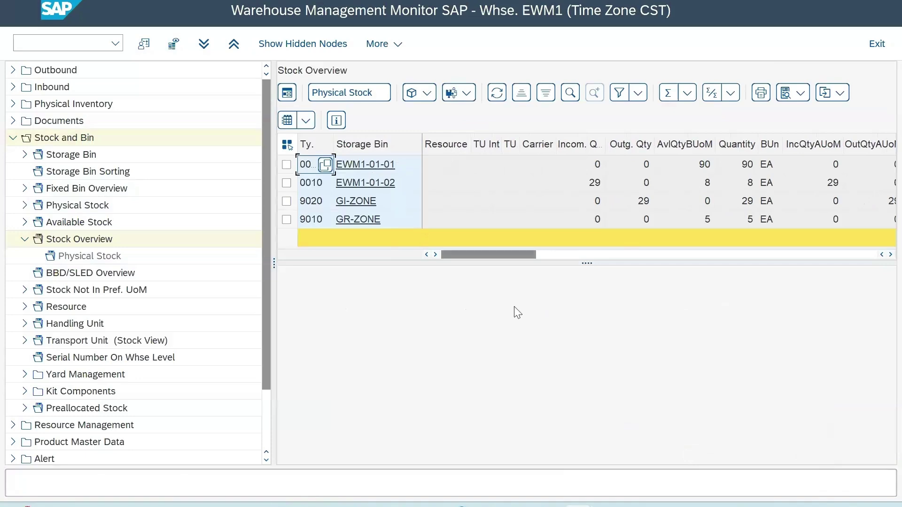
mouse_move(579, 506)
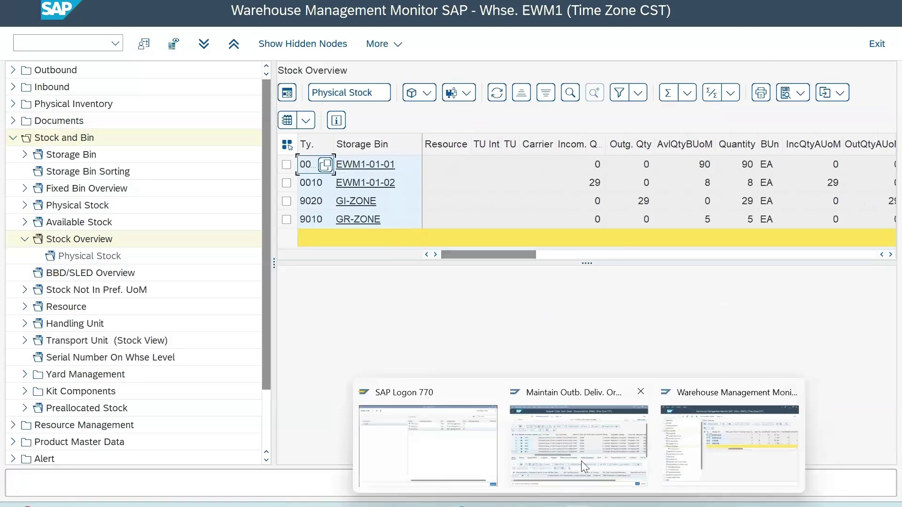
click(582, 461)
click(58, 9)
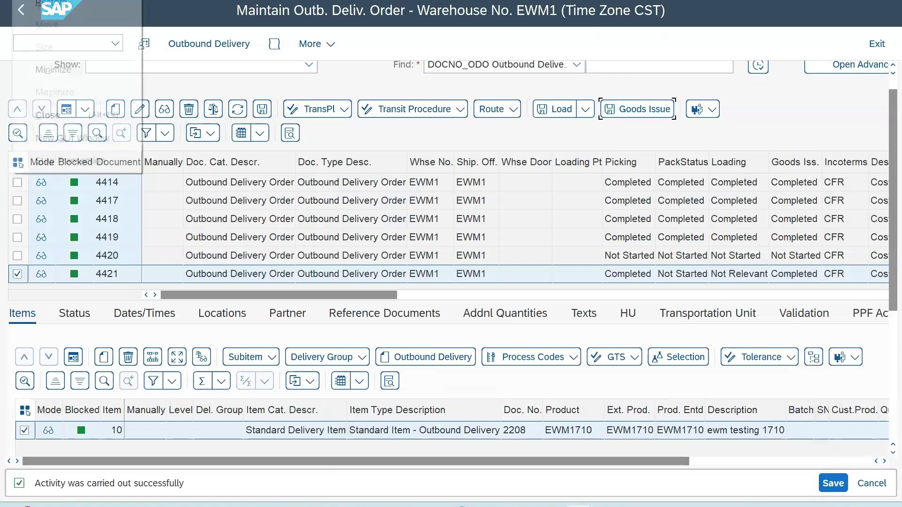
Open a new SAP session and start the SPRO customizing transaction
click(49, 135)
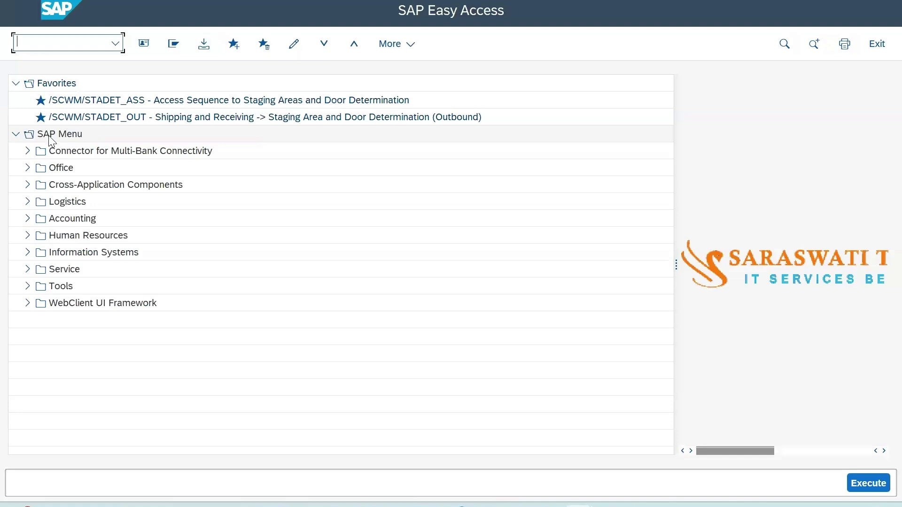
text(spro)
key(Return)
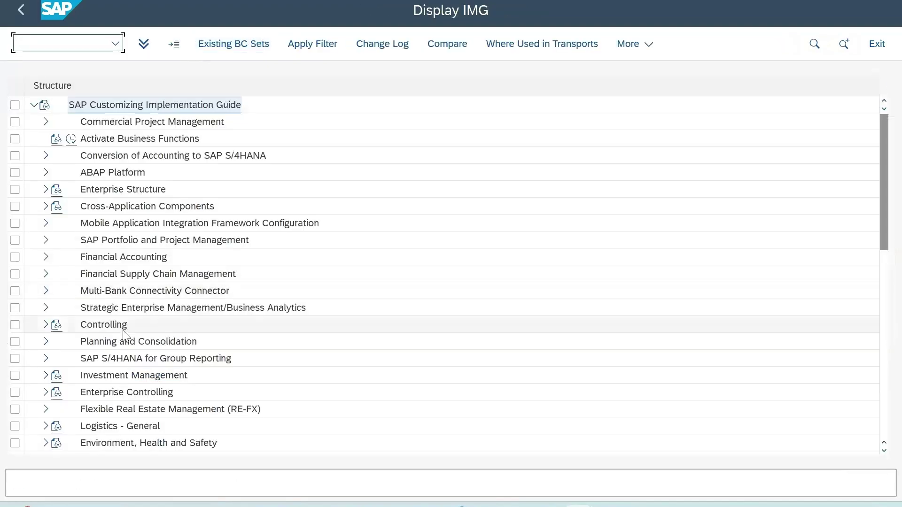
Expand SCM EWM > Extended Warehouse Management > Goods Issue Process > Cancel Picking in the IMG tree
scroll(122, 331, down, 5)
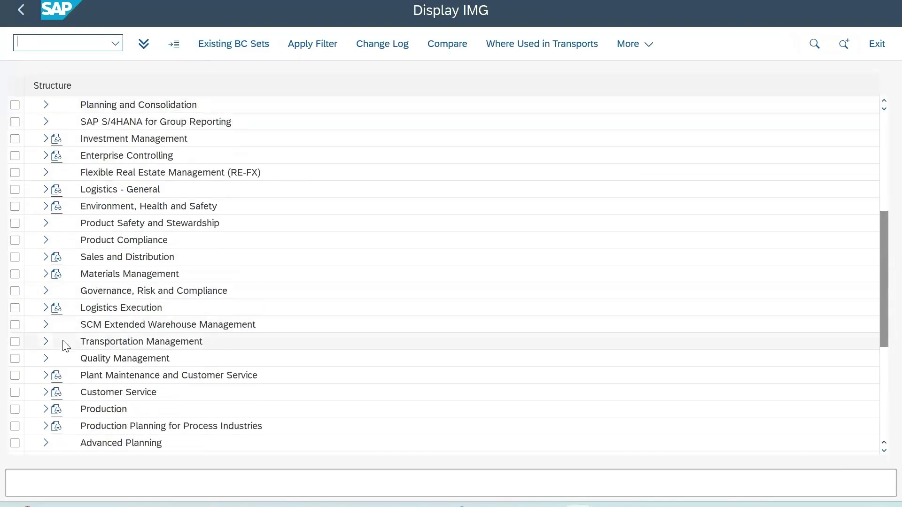
click(46, 325)
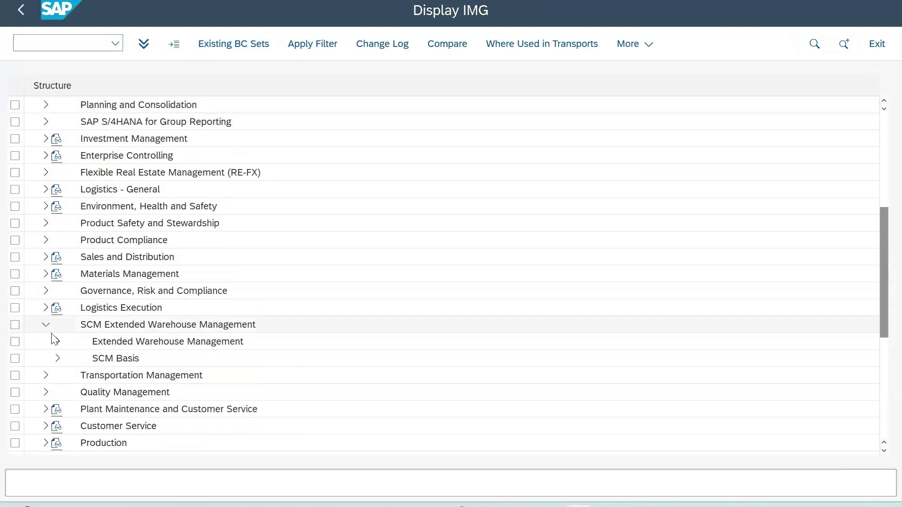
click(58, 342)
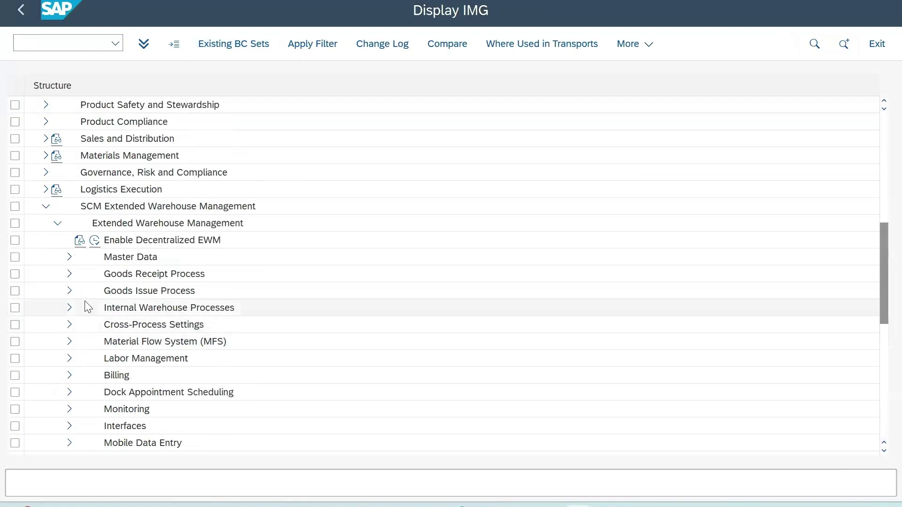
scroll(86, 296, down, 1)
click(67, 257)
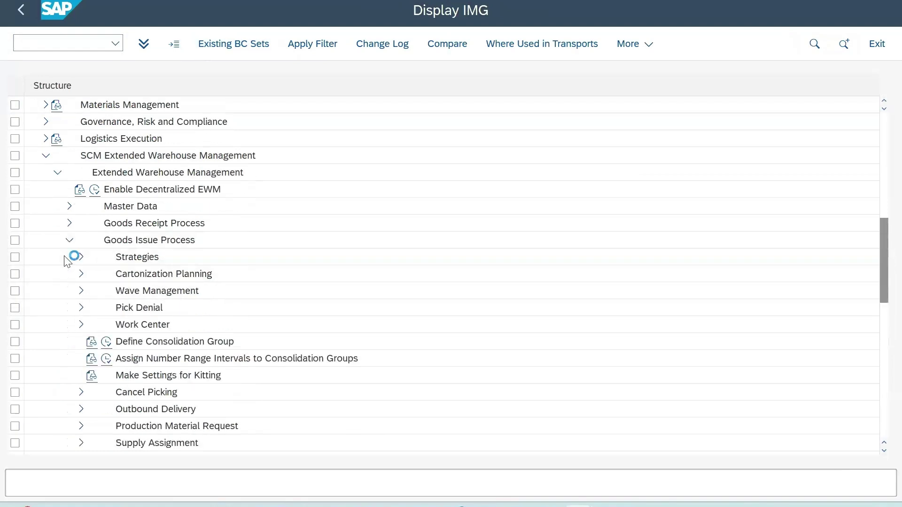
scroll(93, 306, down, 5)
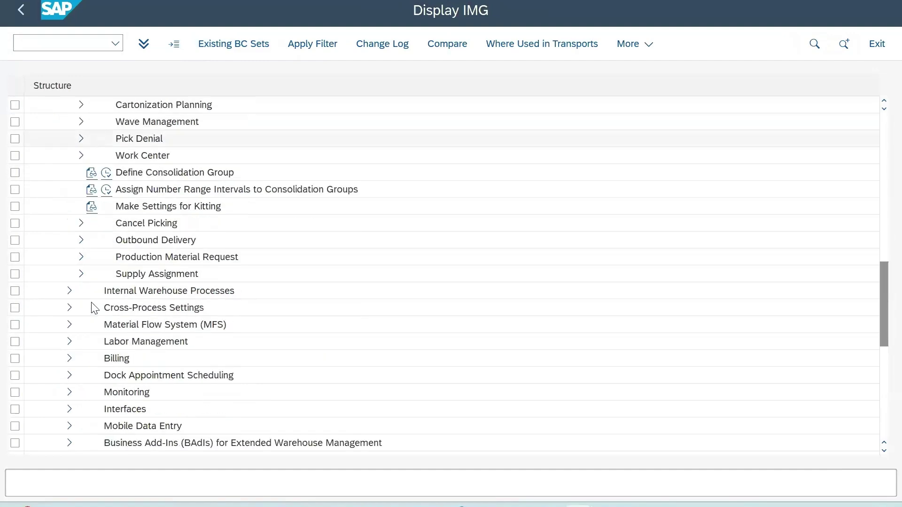
click(81, 223)
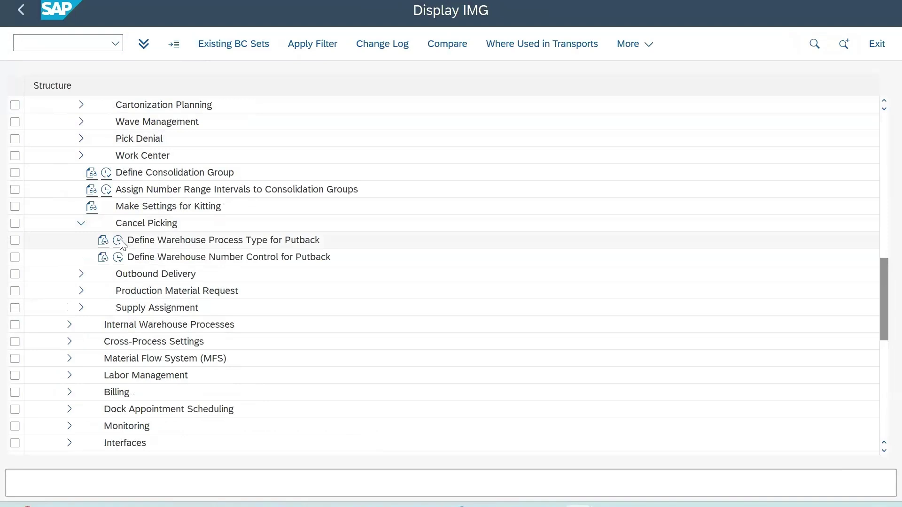
Open the details of warehouse process type 1020 Putback for warehouse EWM1
click(120, 242)
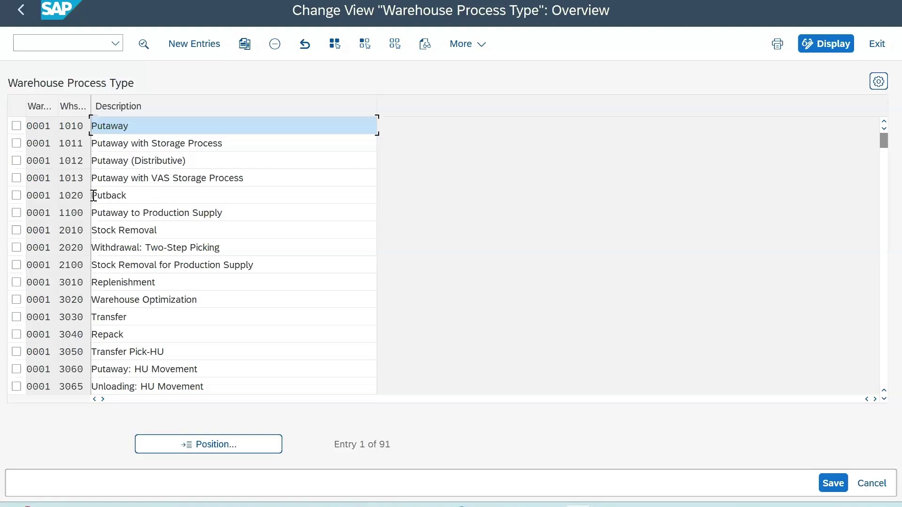
click(173, 443)
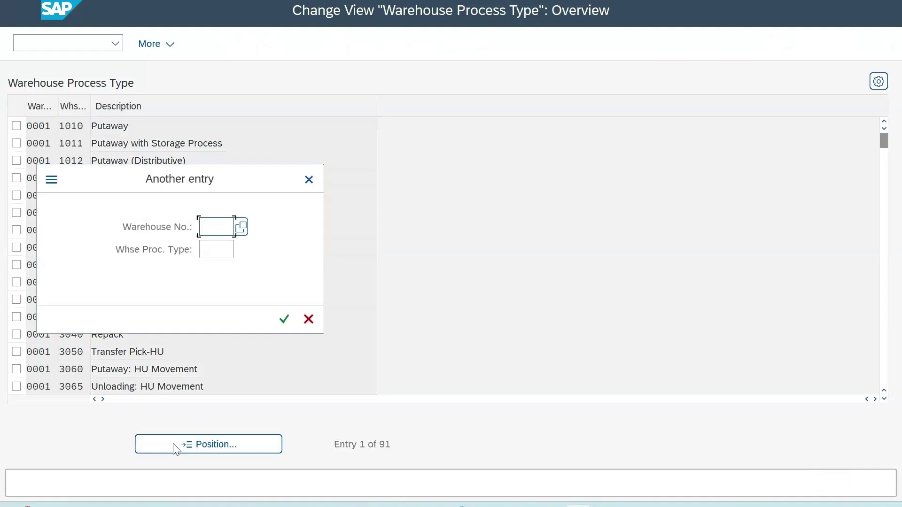
text(ewm1)
key(Return)
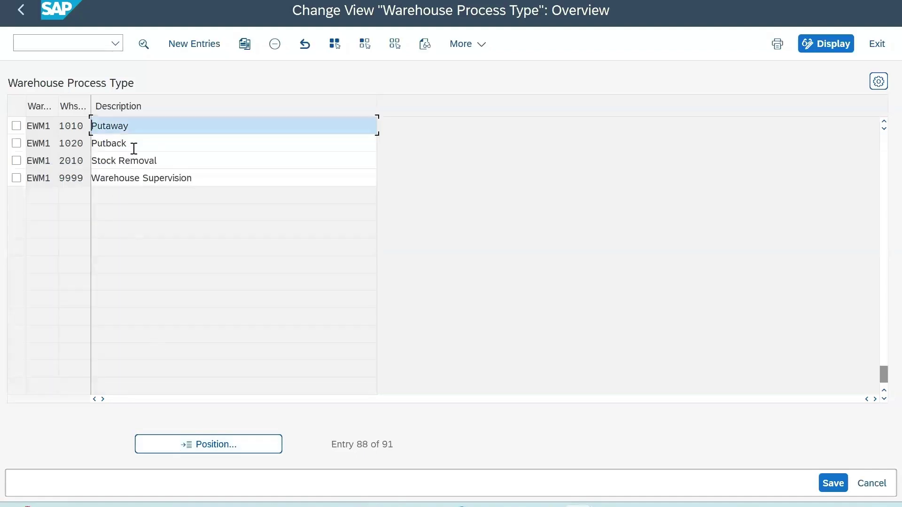
drag(134, 148, 60, 148)
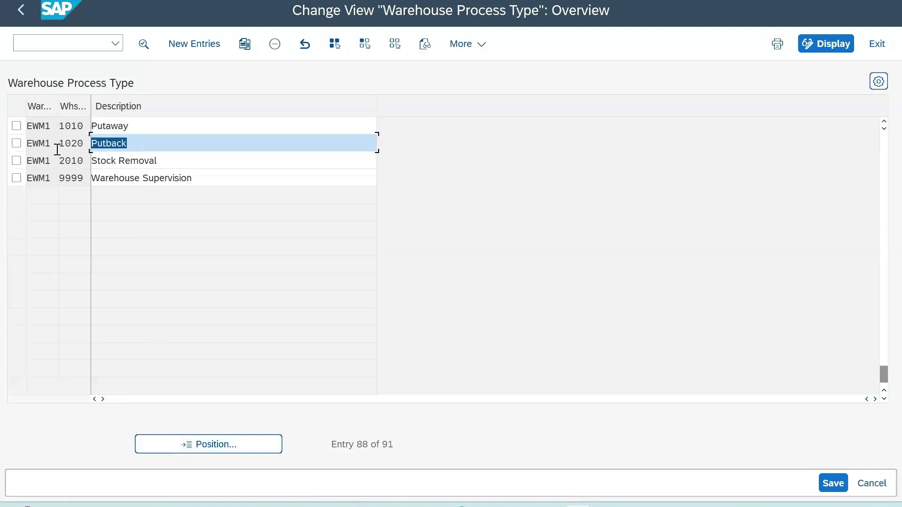
double_click(78, 145)
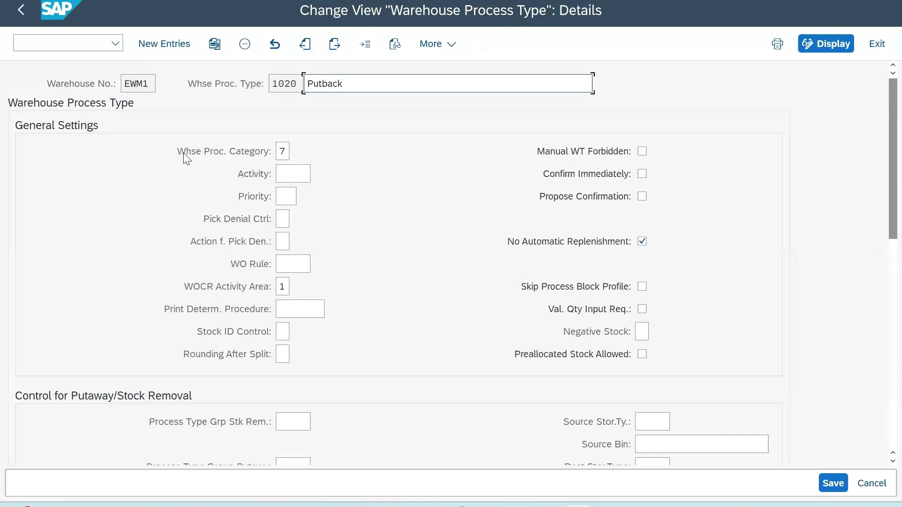
Review the warehouse process category options for 1020 Putback, leaving the category unchanged
click(286, 153)
click(297, 152)
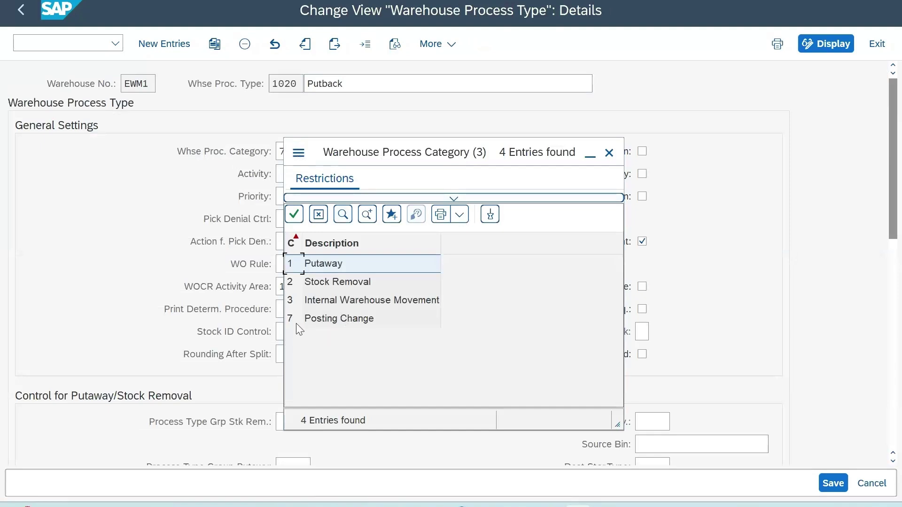
click(609, 154)
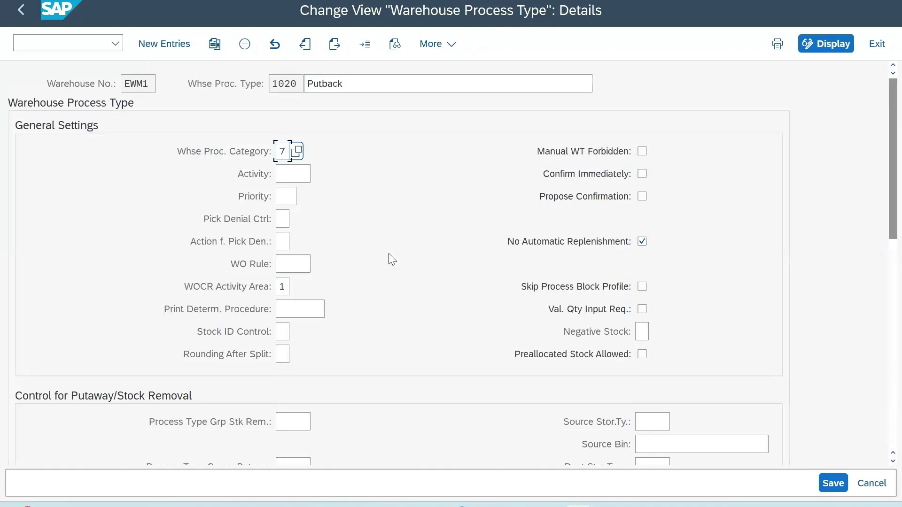
scroll(329, 320, down, 5)
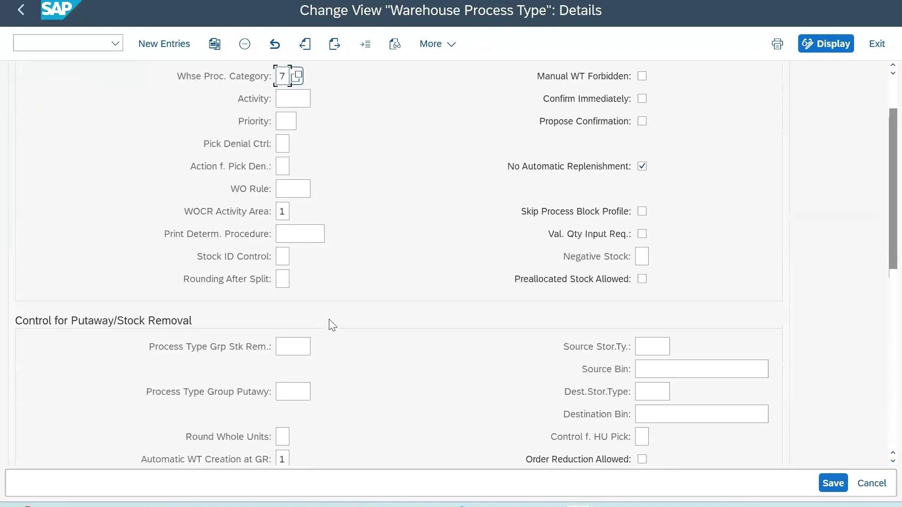
scroll(329, 320, down, 6)
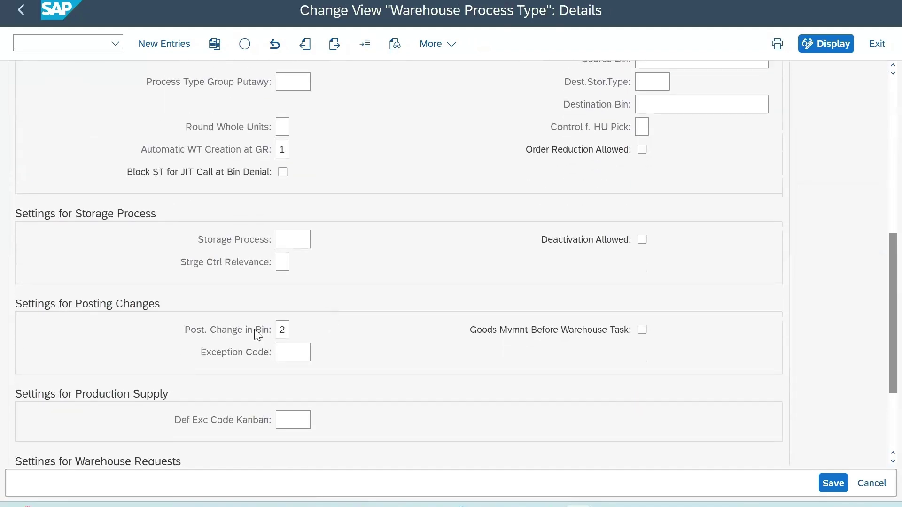
Set Post. Change in Bin to 2, Posting Change Never in Storage Bin (Create Warehouse Task)
click(282, 330)
text(2)
click(296, 330)
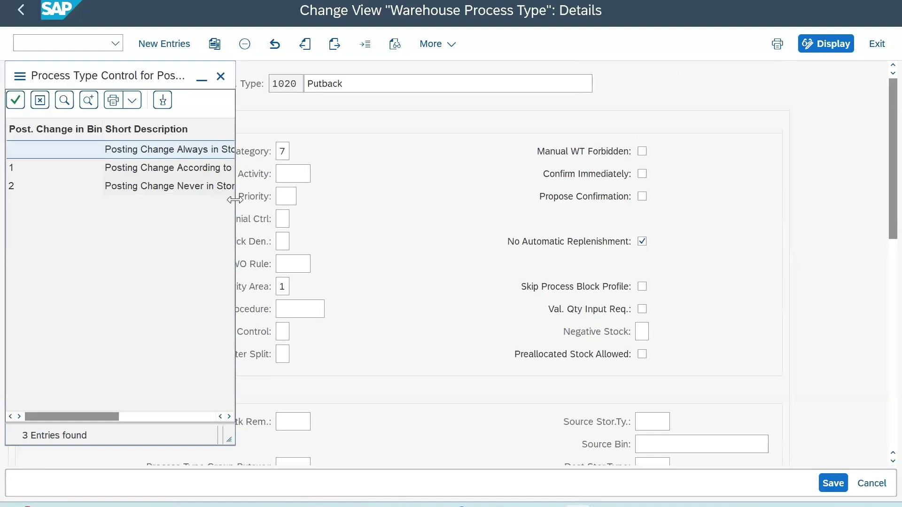
drag(235, 199, 353, 201)
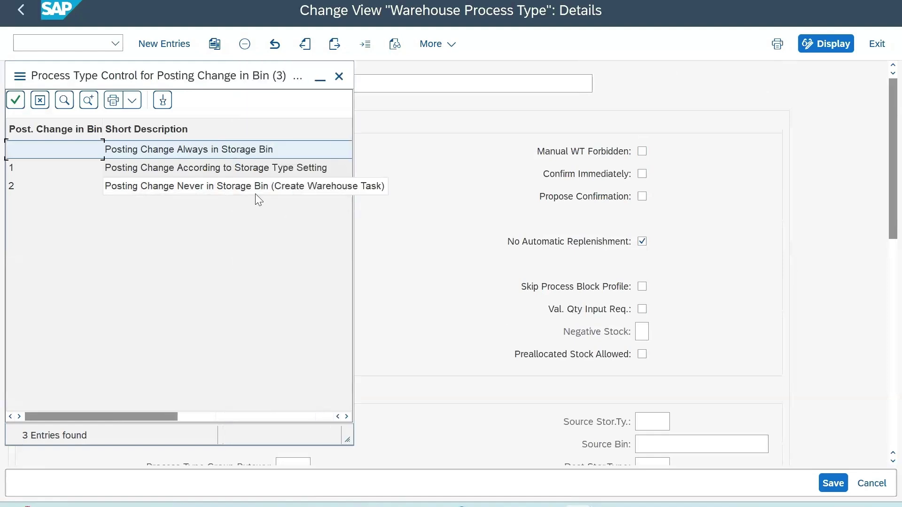
click(340, 76)
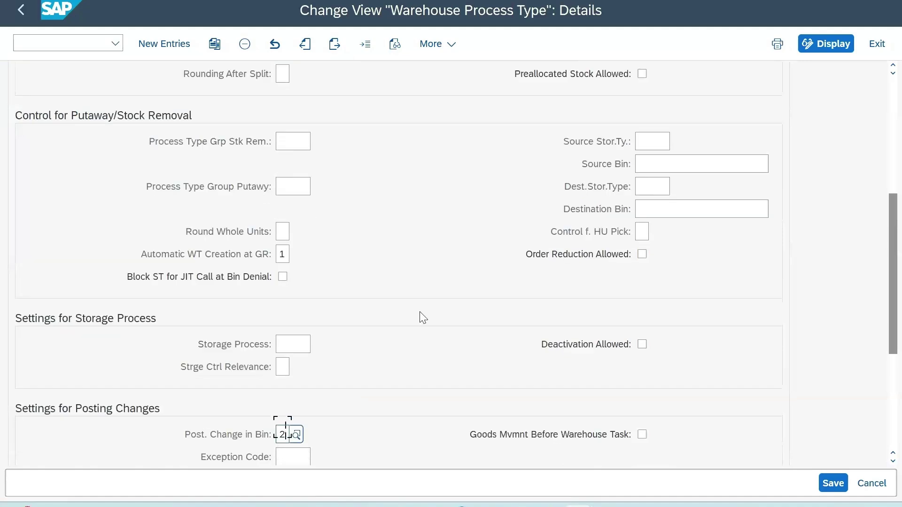
scroll(420, 311, down, 5)
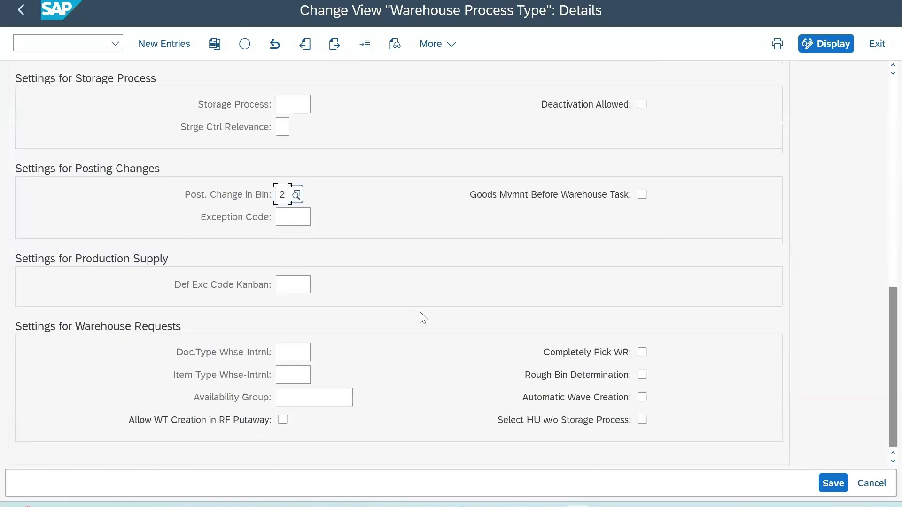
scroll(419, 312, up, 10)
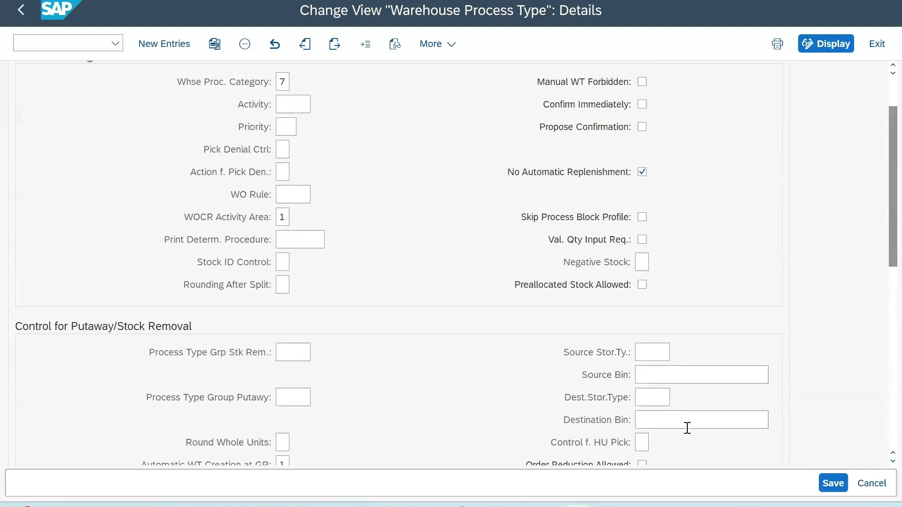
click(20, 11)
In Define Warehouse Number Control for Putback, confirm EWM1 uses putback process type 1020
click(20, 11)
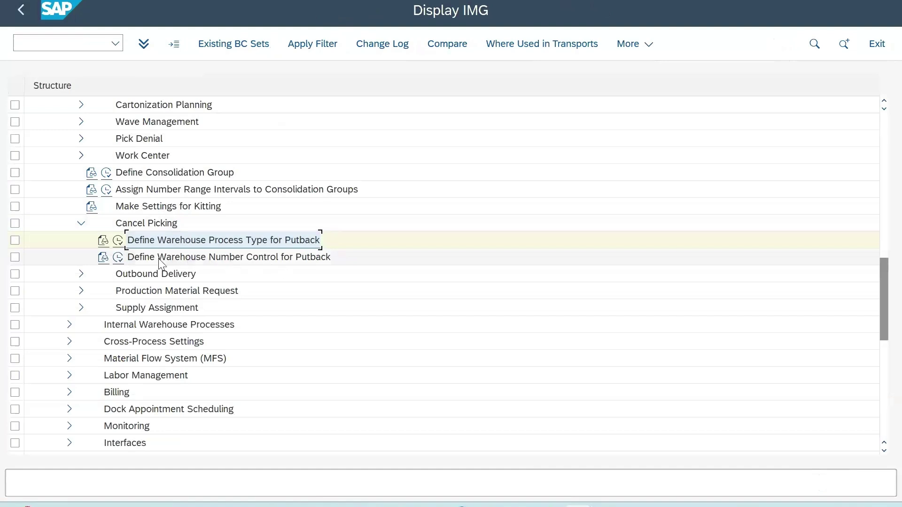
click(118, 257)
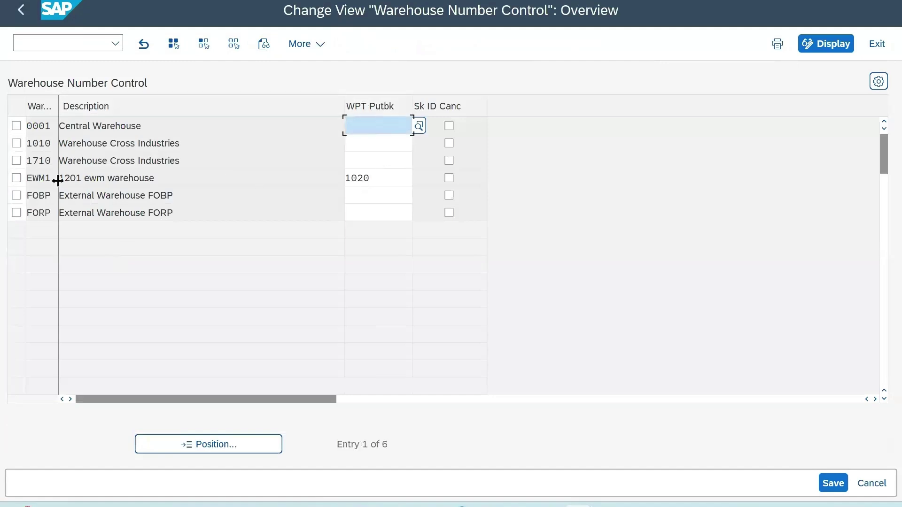
drag(52, 179, 15, 182)
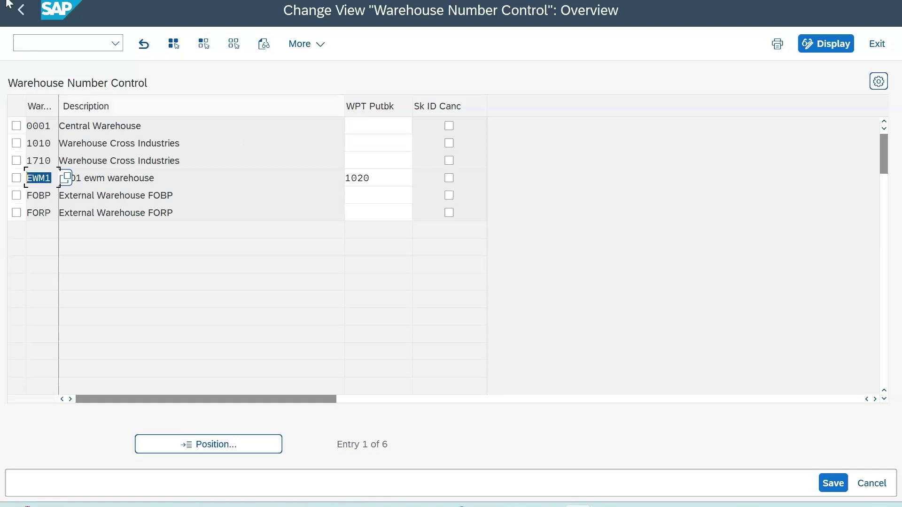
click(26, 15)
scroll(184, 293, up, 2)
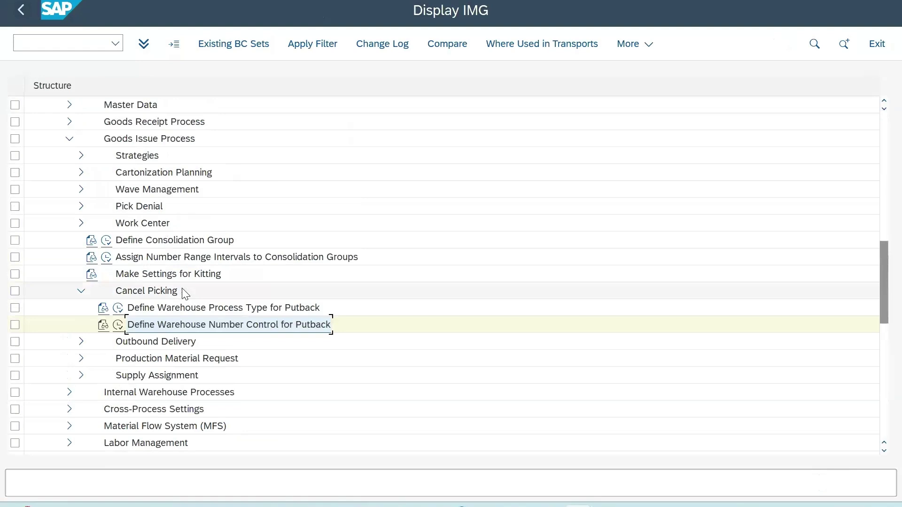
scroll(184, 293, down, 2)
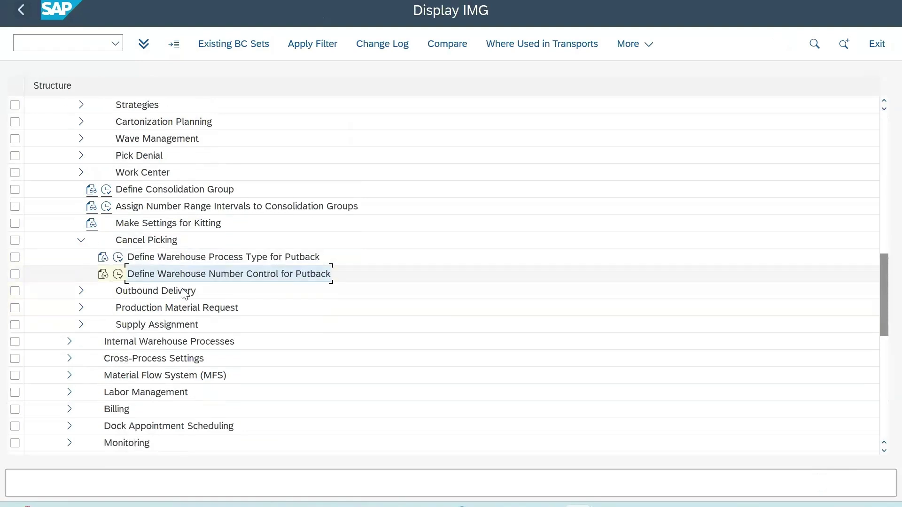
mouse_move(579, 505)
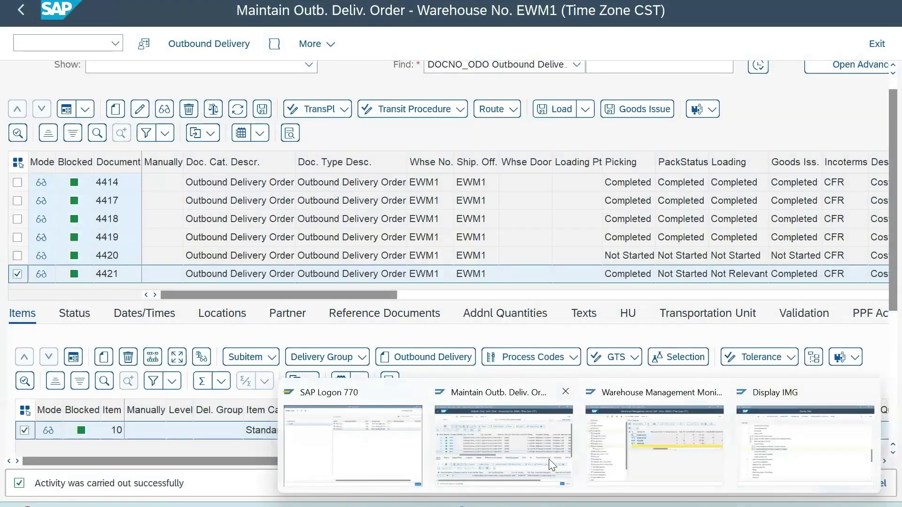
Open a new SAP session running the /n/scwm/fd Maintain Outbound Delivery transaction
click(551, 459)
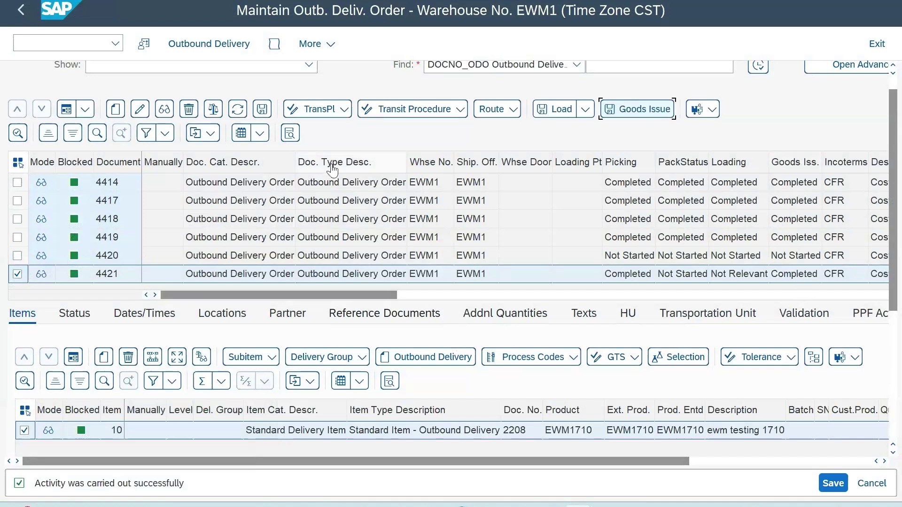
key(alt+space)
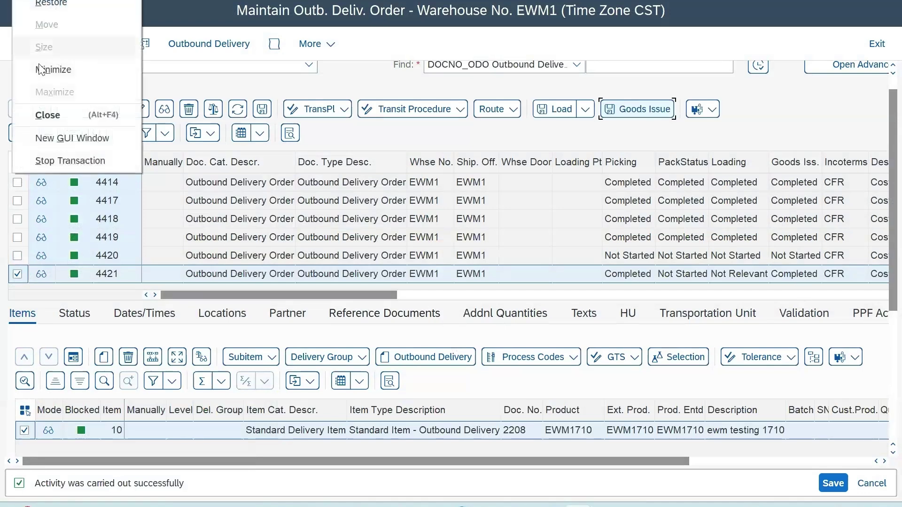
click(51, 137)
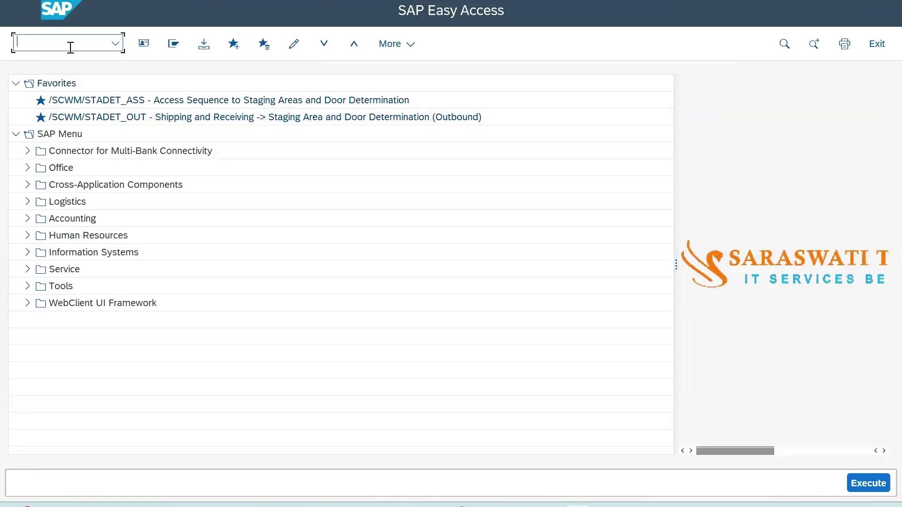
text(/n/scwm/fd)
key(Return)
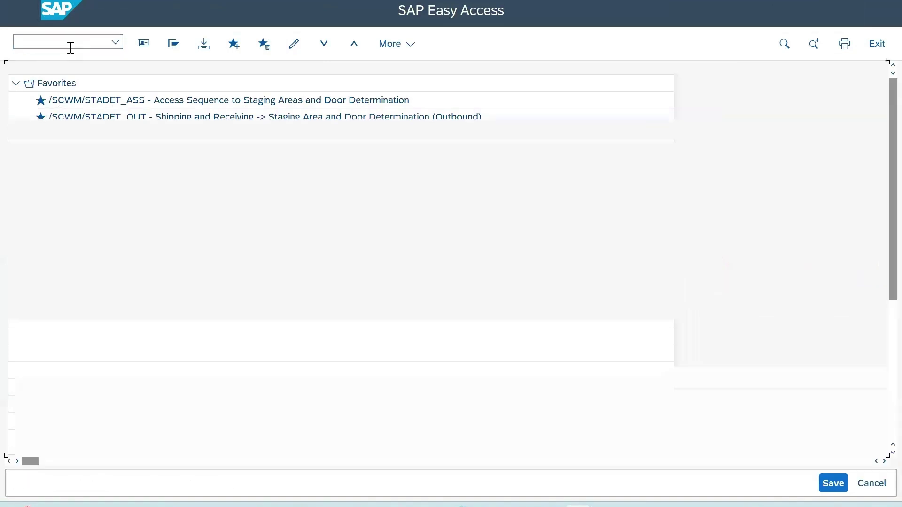
Try a search for 4421, then search all outbound deliveries without a filter and confirm
click(637, 83)
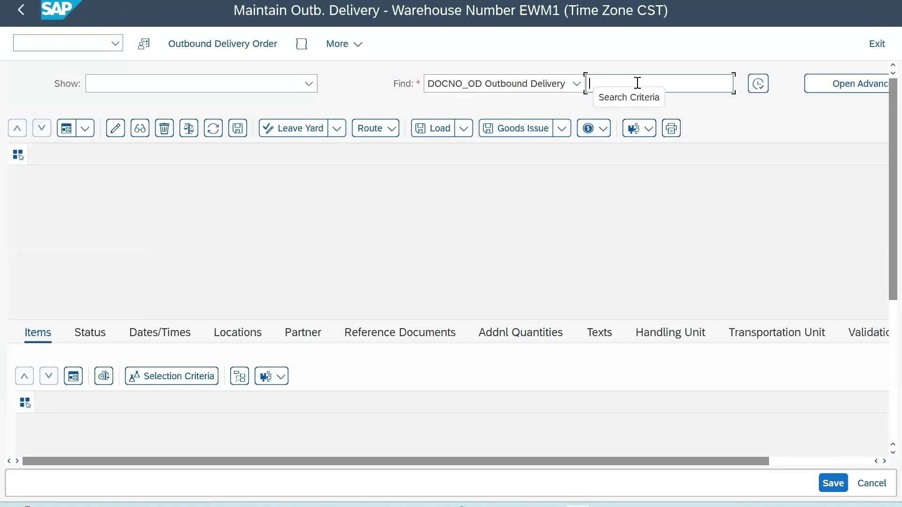
mouse_move(580, 505)
click(419, 462)
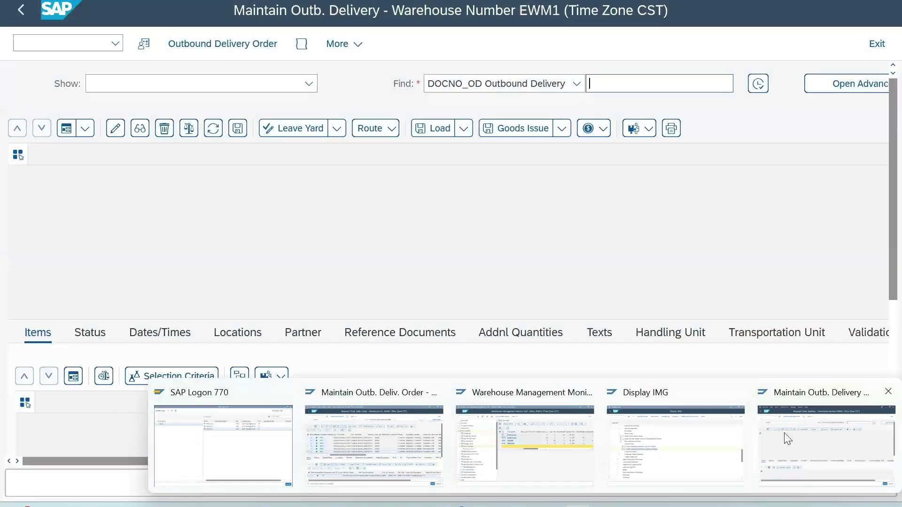
click(785, 433)
text(4421)
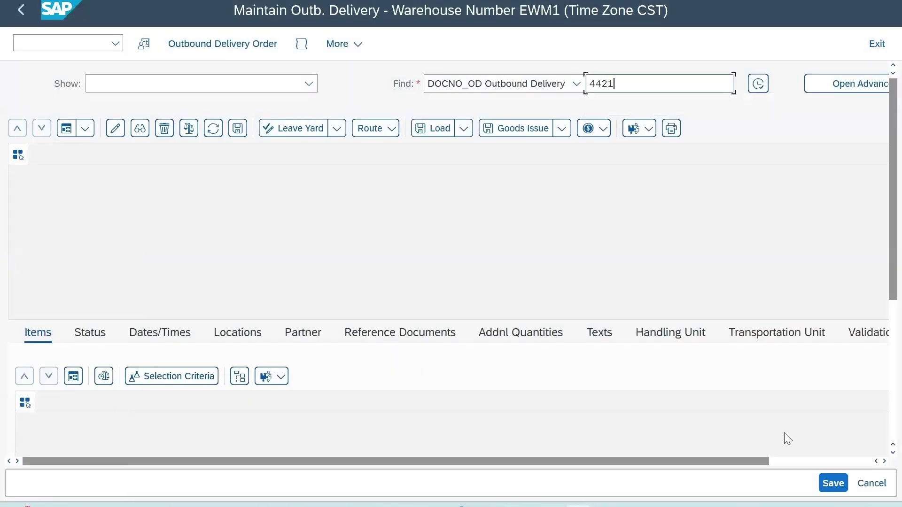
click(758, 84)
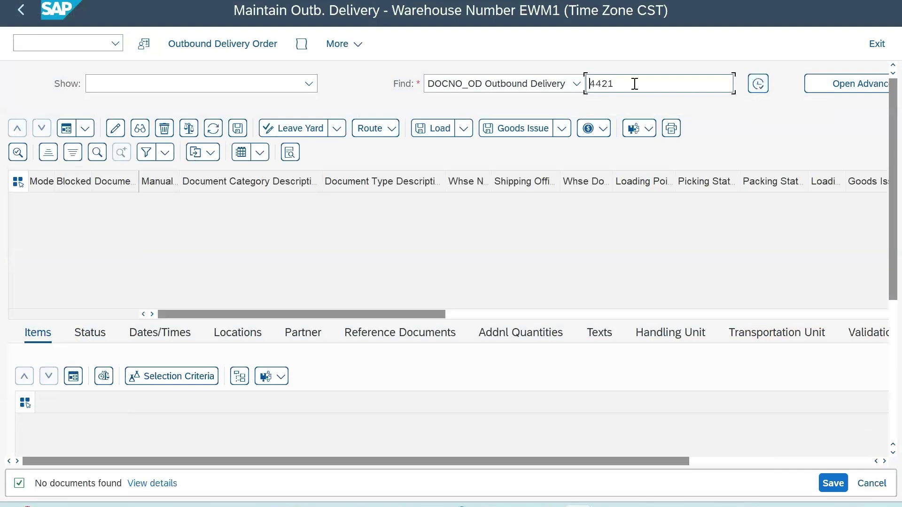
drag(634, 83, 520, 106)
key(BackSpace)
click(758, 84)
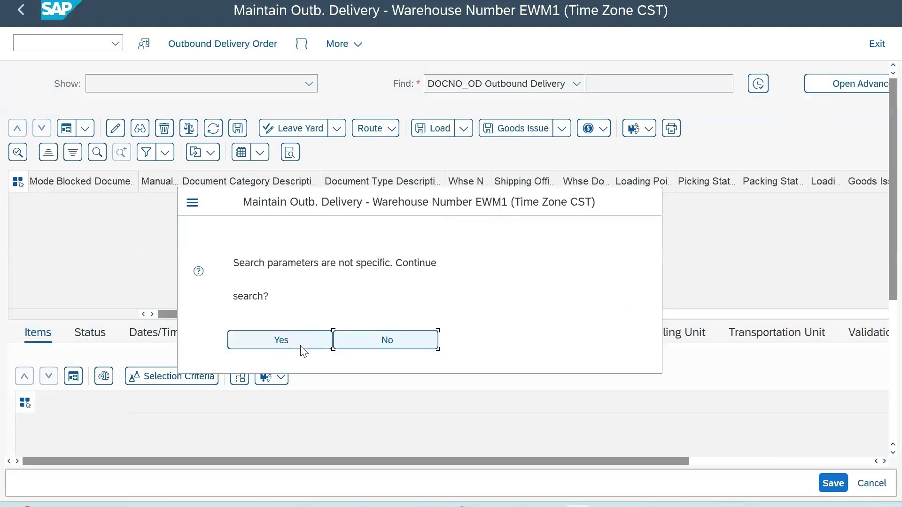
click(300, 340)
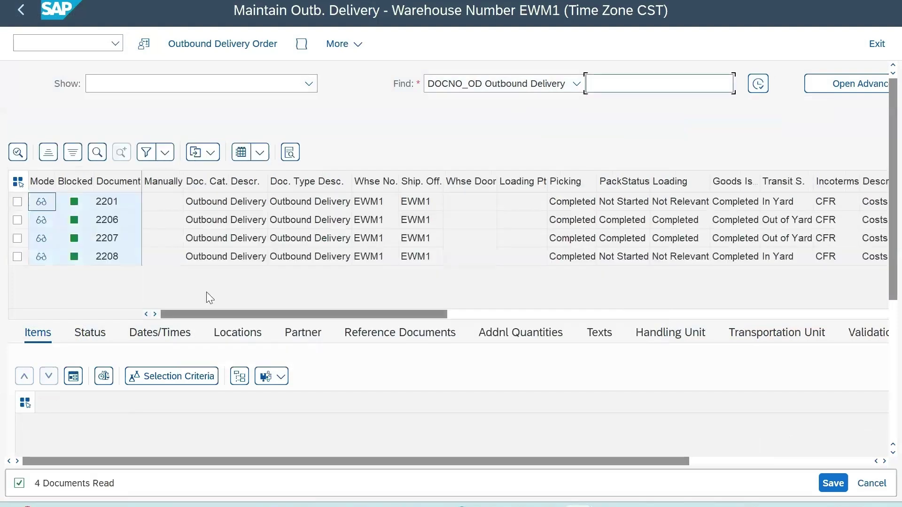
Select delivery 2208 and scroll its Items table to see the 4421 reference and completed statuses
click(112, 260)
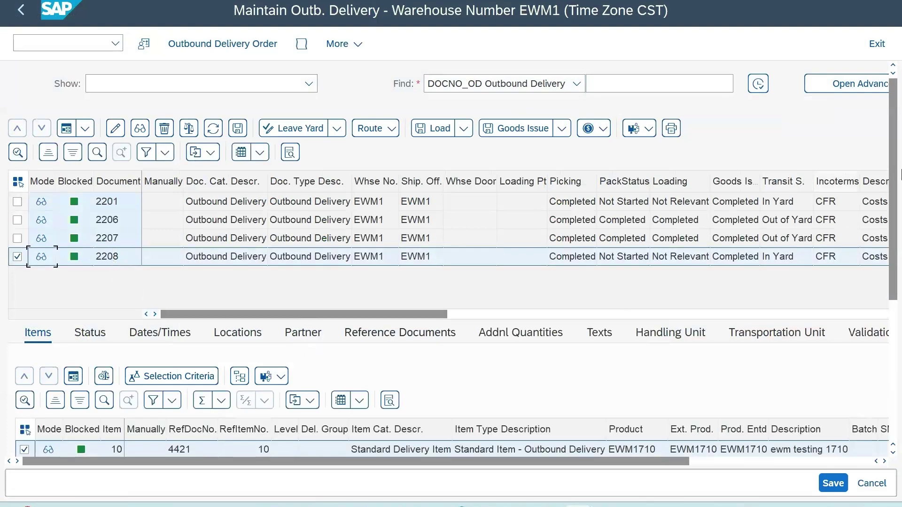
drag(894, 170, 897, 251)
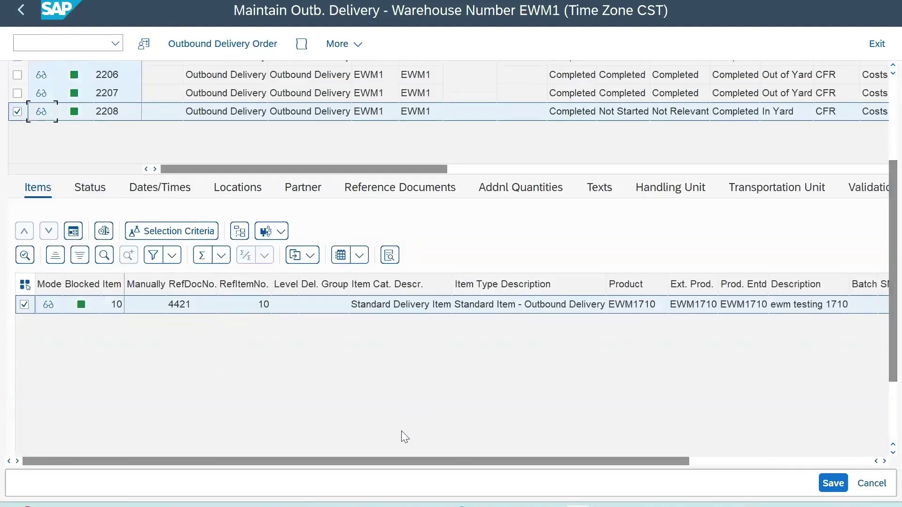
drag(405, 461, 564, 462)
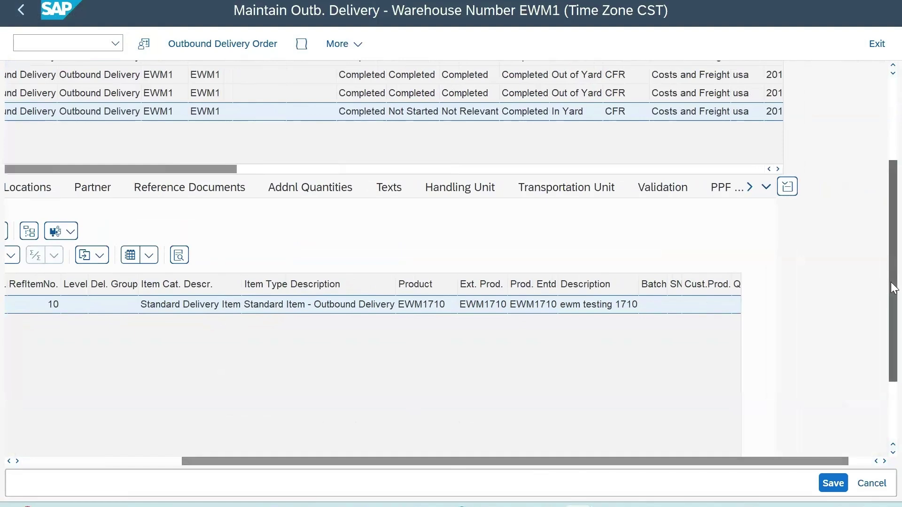
drag(894, 288, 894, 345)
drag(329, 463, 111, 476)
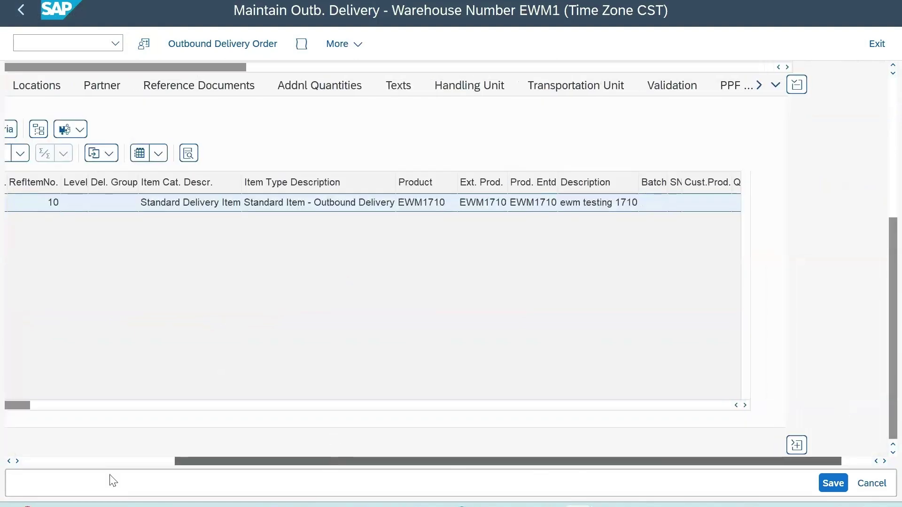
drag(223, 405, 322, 406)
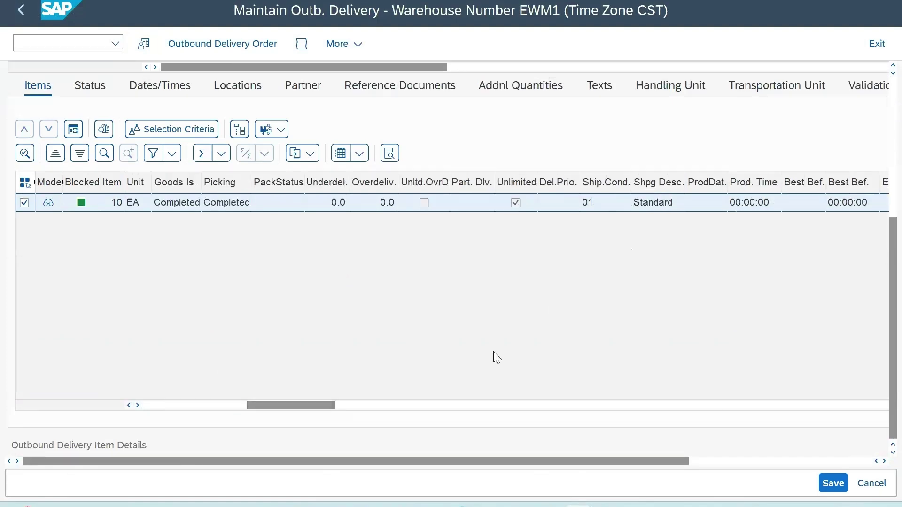
drag(327, 406, 142, 424)
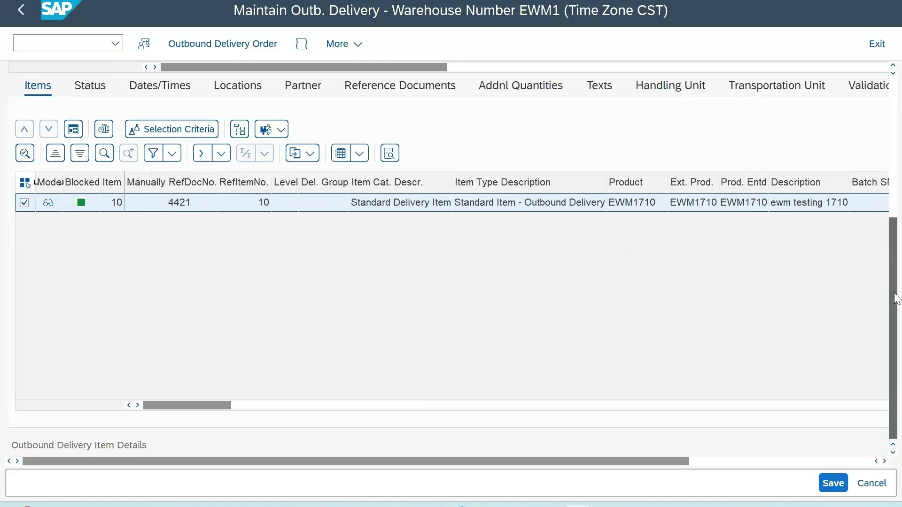
scroll(899, 301, up, 5)
Reverse the goods issue for delivery 2208 and save, returning its Goods Iss. status to Not Started
click(525, 130)
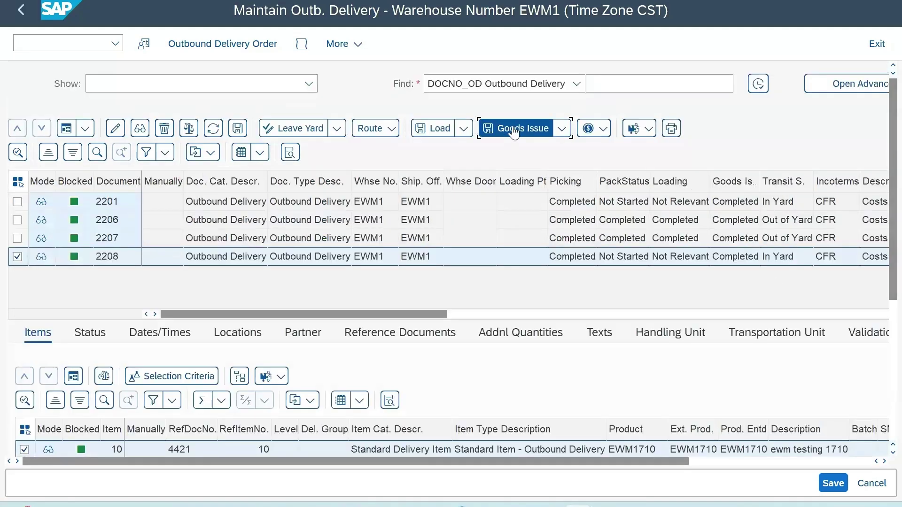
click(562, 130)
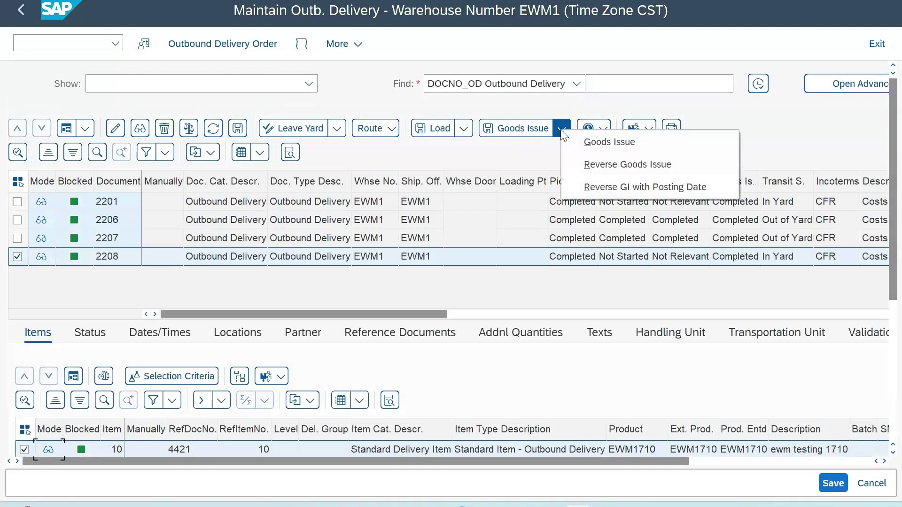
click(627, 165)
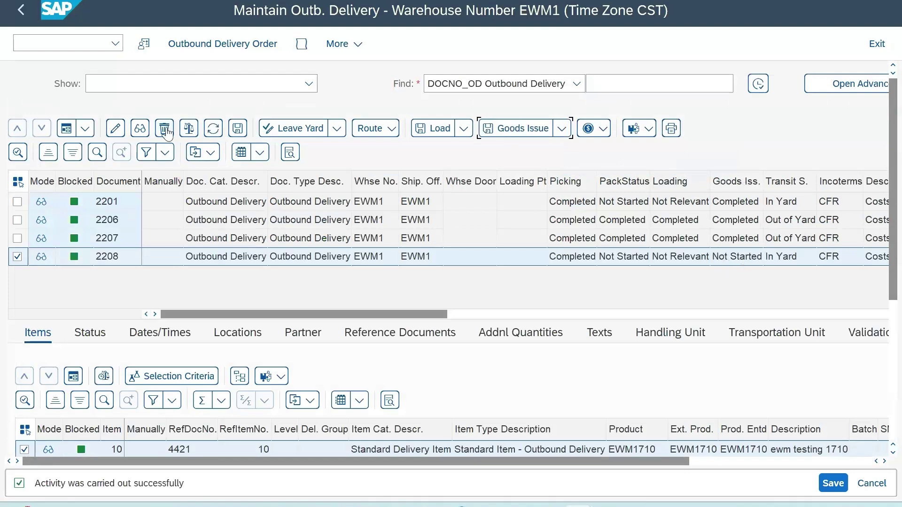
click(243, 130)
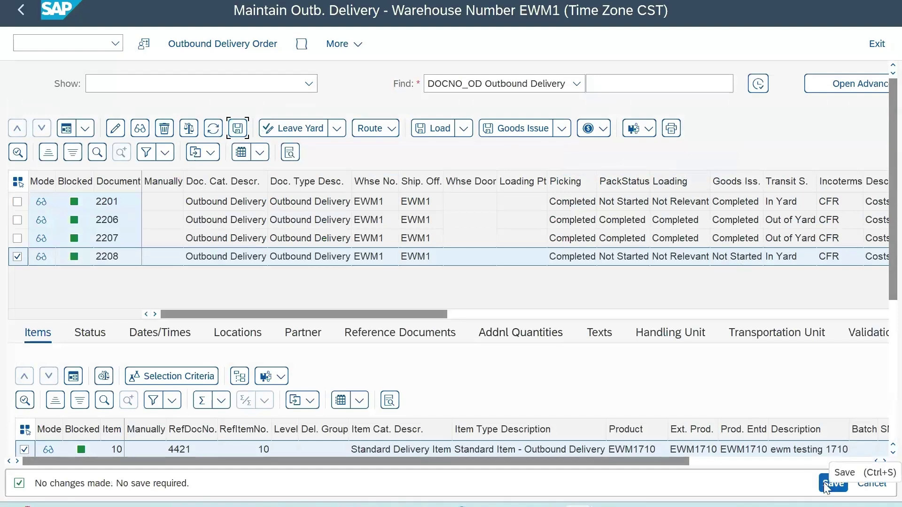
mouse_move(587, 503)
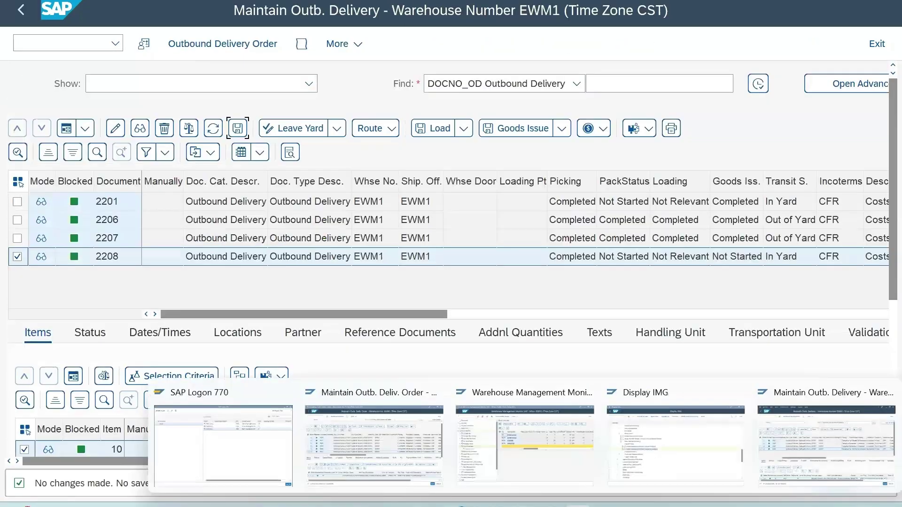
Refresh the stock overview to show 30 EA in GI-ZONE, then return to Maintain Outbound Delivery
click(544, 473)
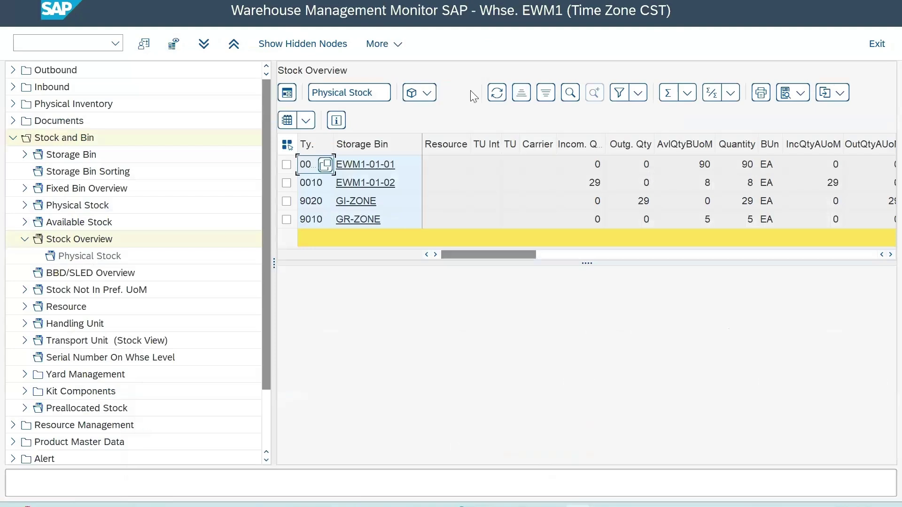
click(496, 94)
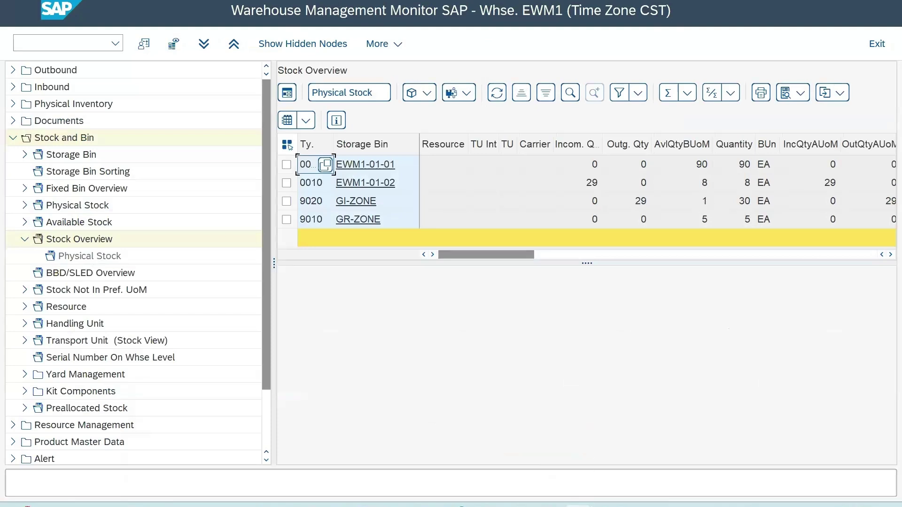
mouse_move(593, 504)
click(848, 463)
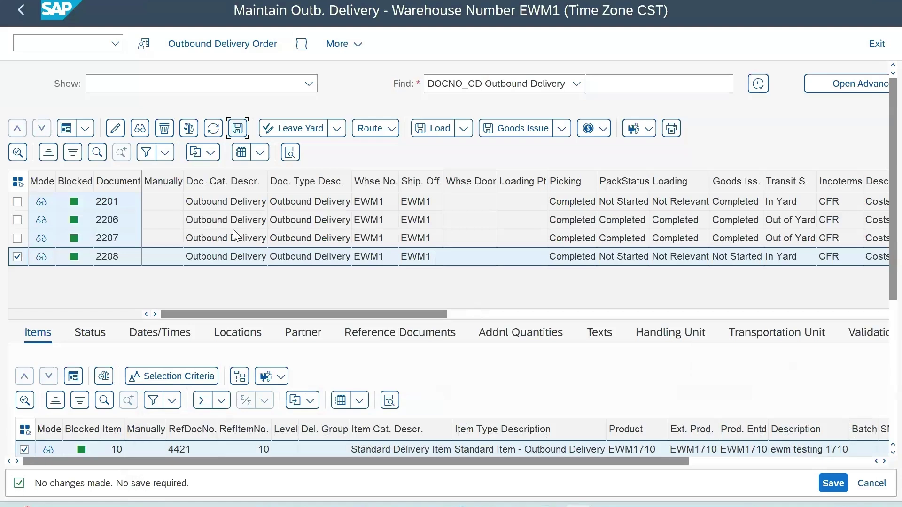
Delete delivery 2208 from the list and launch /n/scwm/cancpick from the transaction history
click(166, 129)
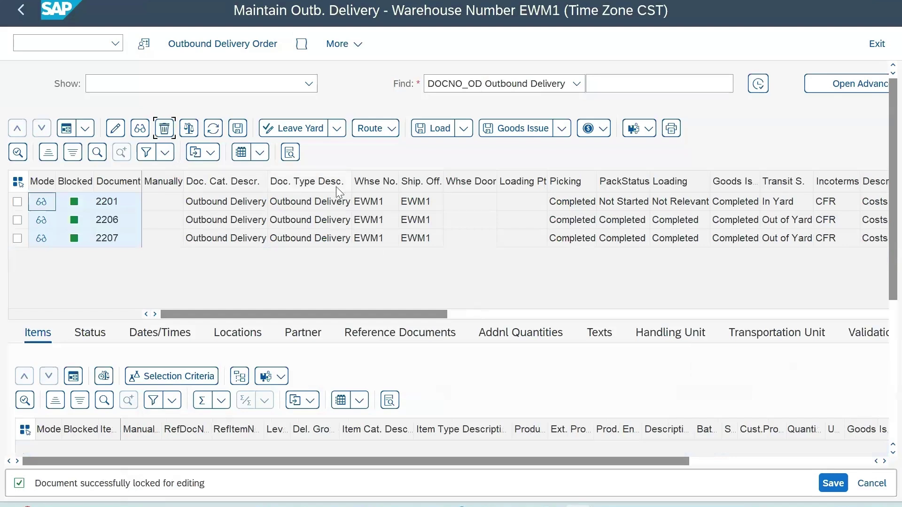
click(23, 13)
click(27, 16)
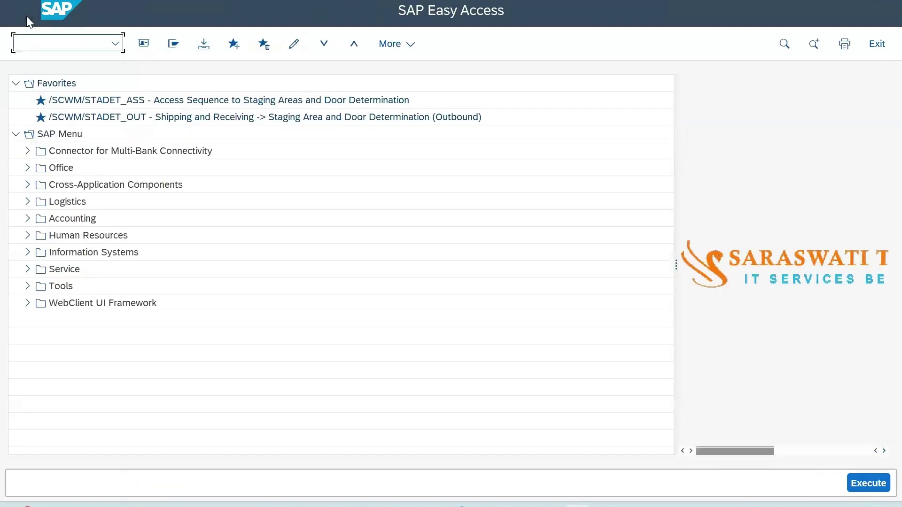
click(116, 45)
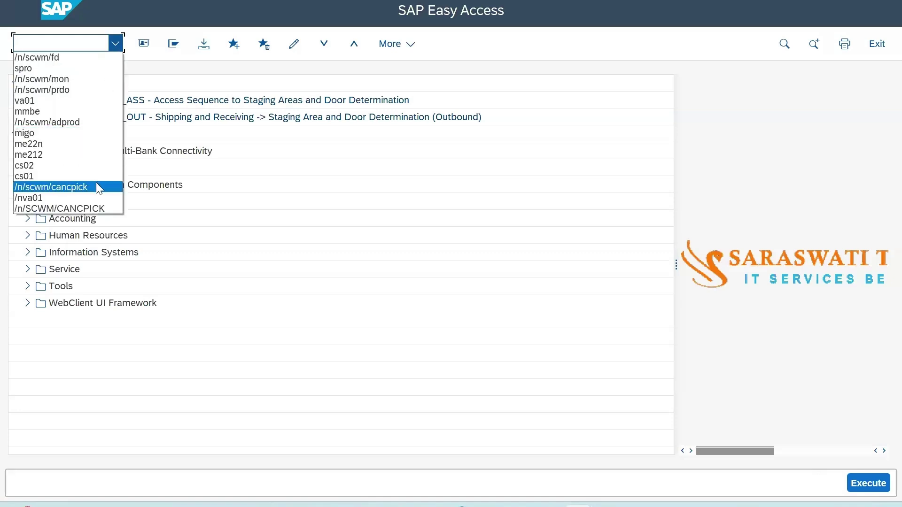
click(96, 187)
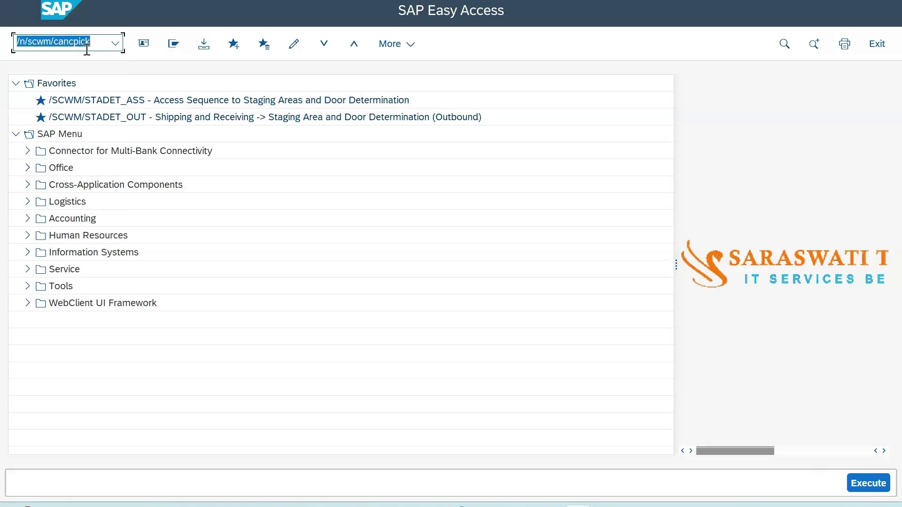
Find delivery 4421 in Cancel Picking and release its stock with warehouse task creation in foreground
key(Return)
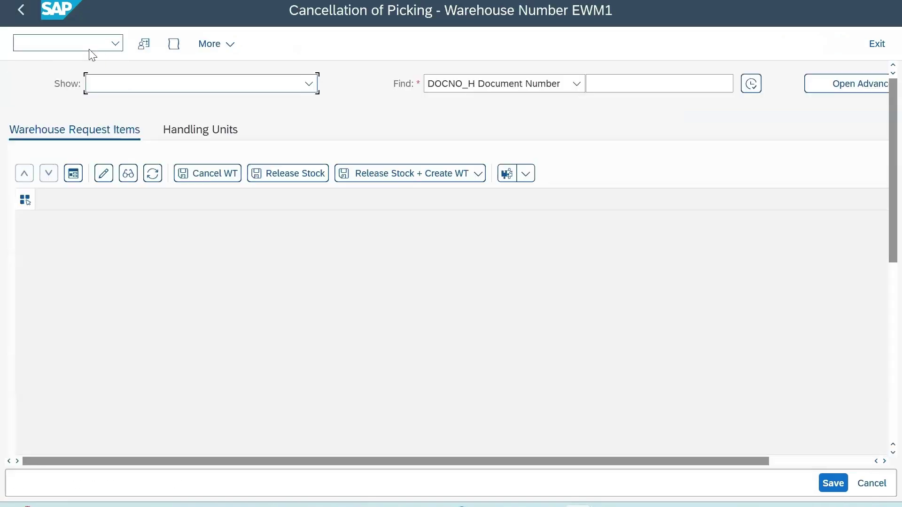
click(665, 83)
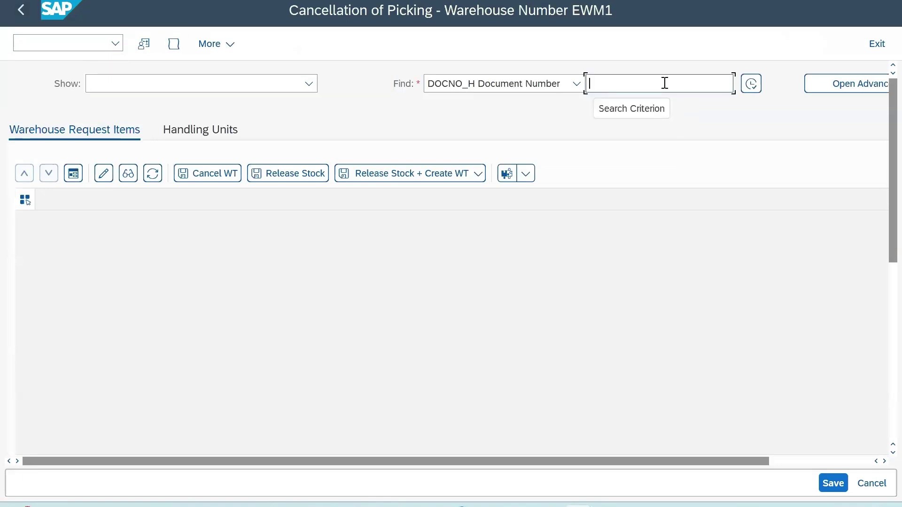
text(44)
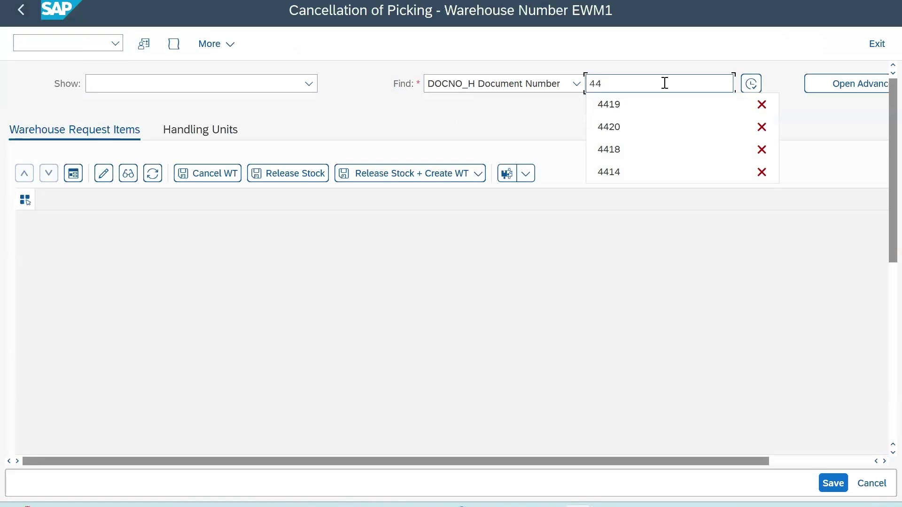
text(21)
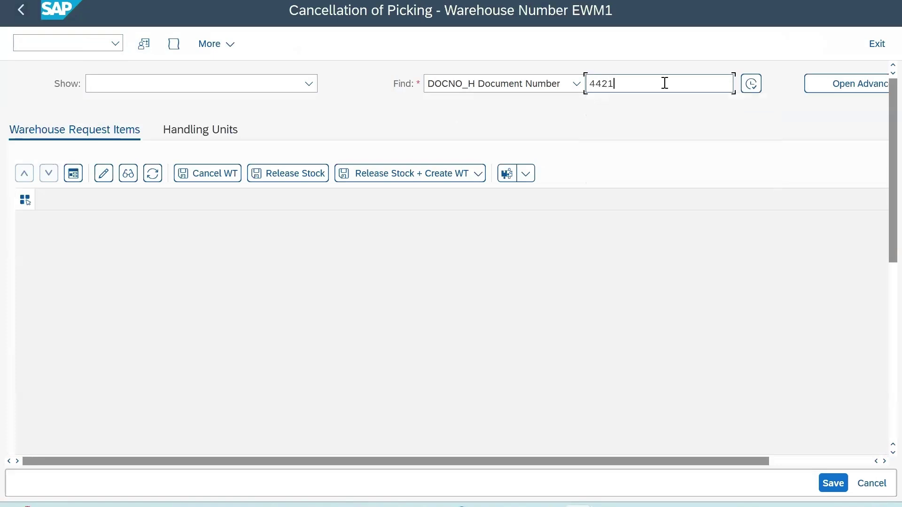
click(751, 84)
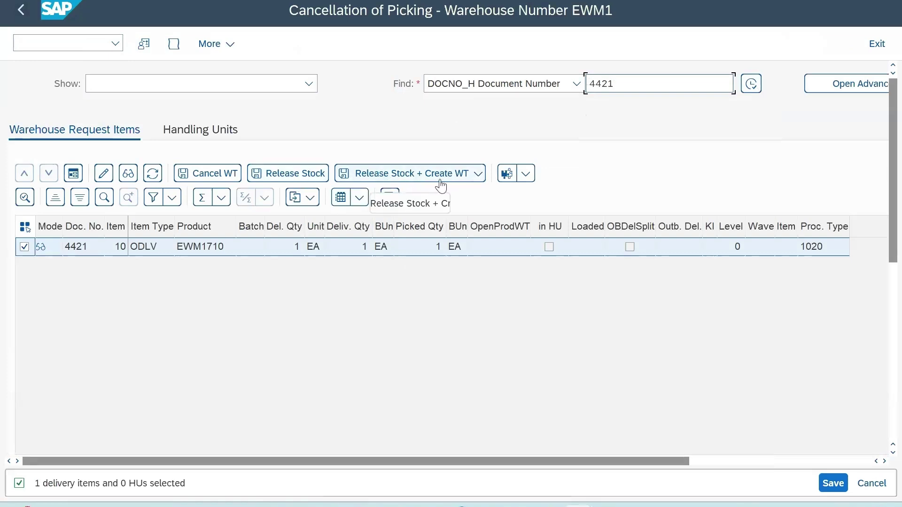
click(478, 175)
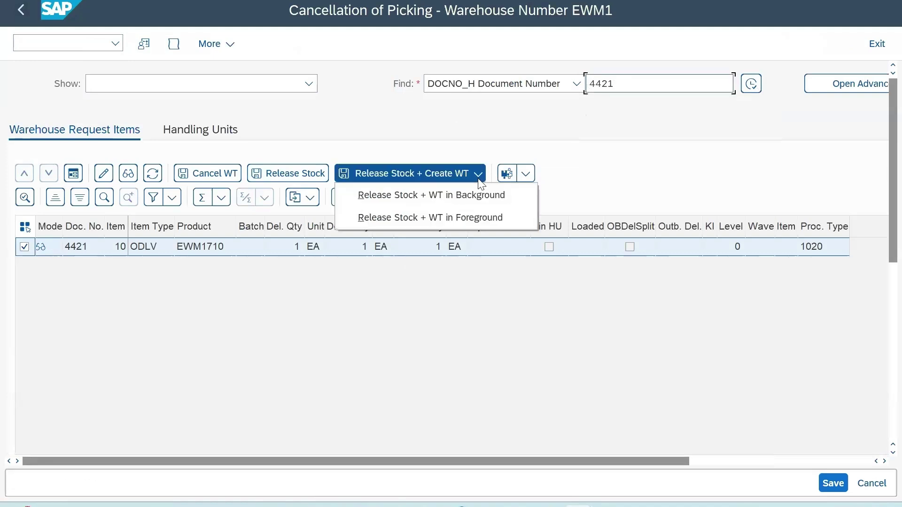
click(478, 220)
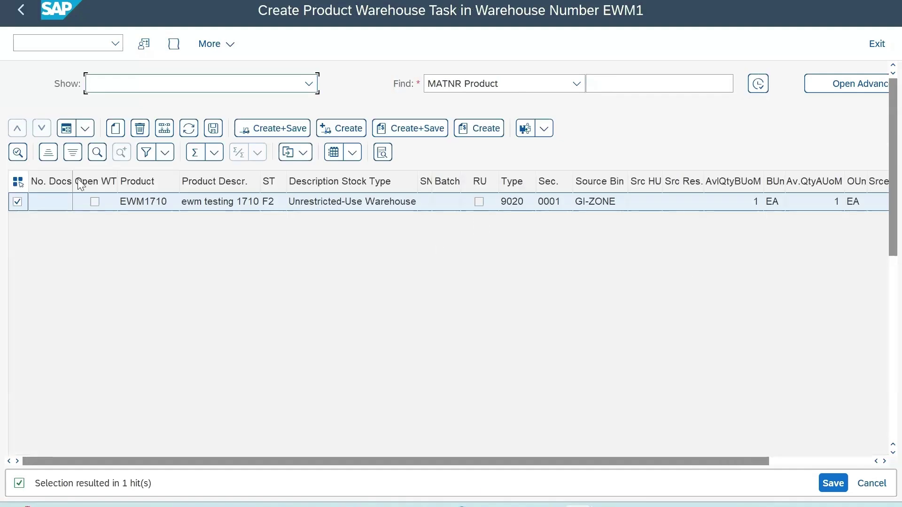
Set the EWM1710 task to quantity 1 with process type 1020 Putback from GI-ZONE
click(66, 130)
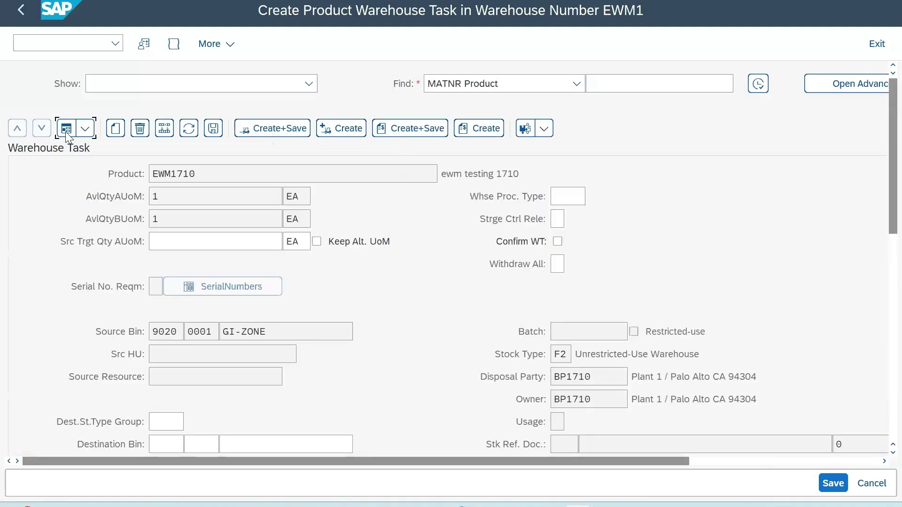
click(166, 240)
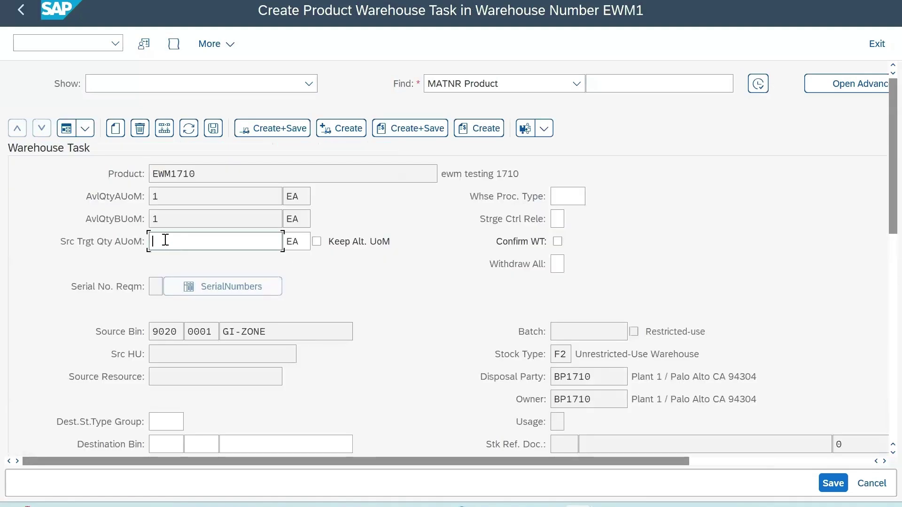
text(1)
click(574, 197)
click(593, 197)
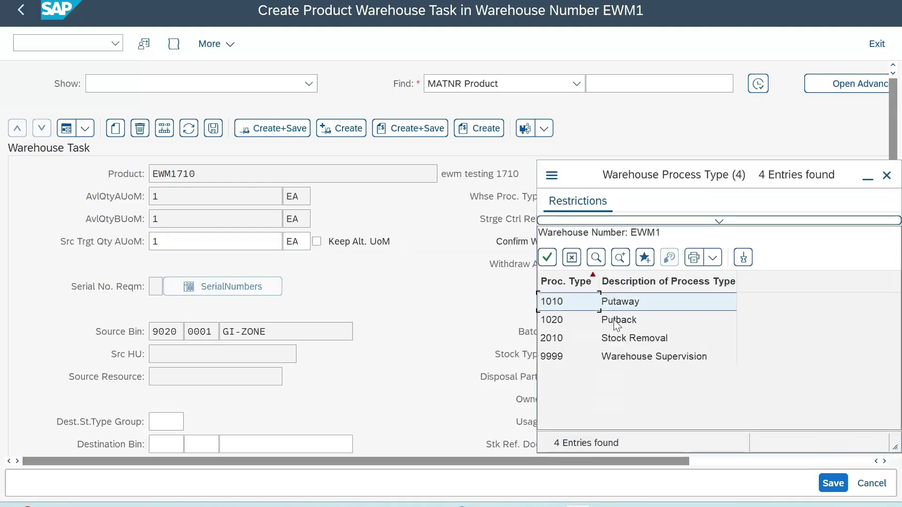
double_click(604, 321)
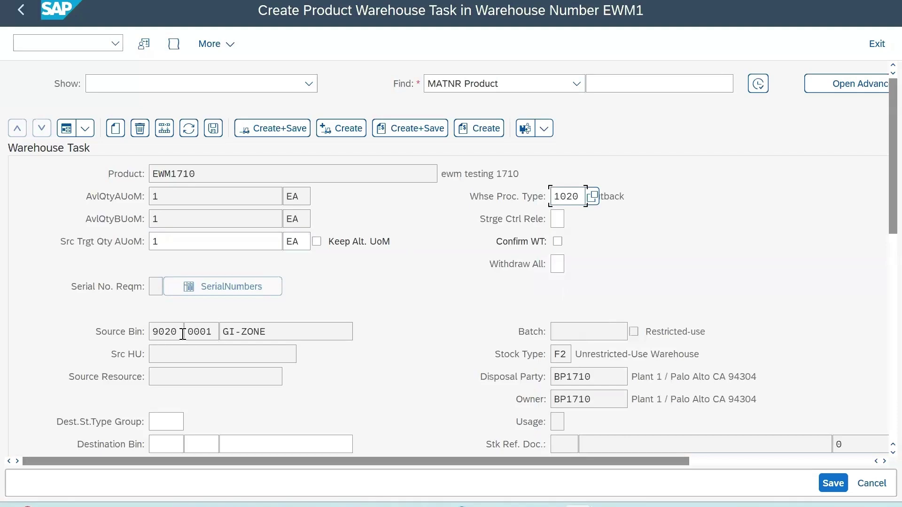
drag(274, 332, 179, 345)
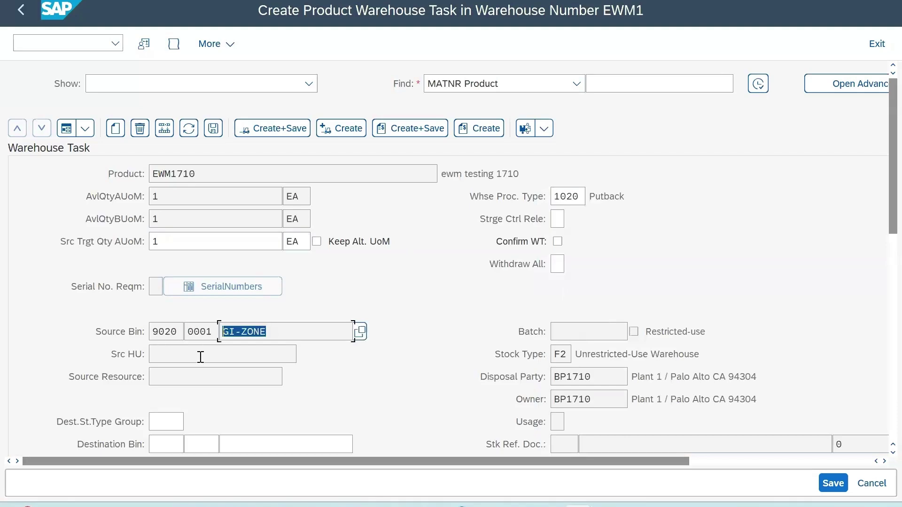
scroll(323, 376, down, 3)
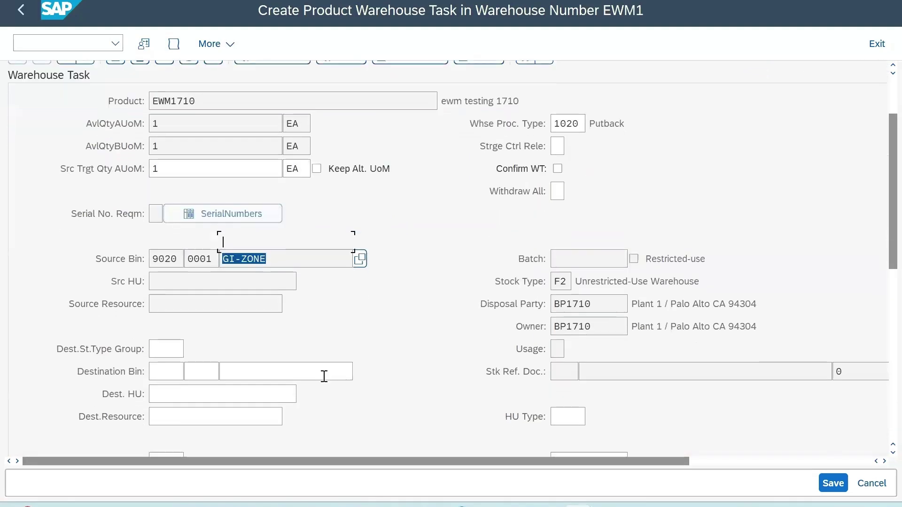
scroll(323, 376, down, 1)
click(179, 359)
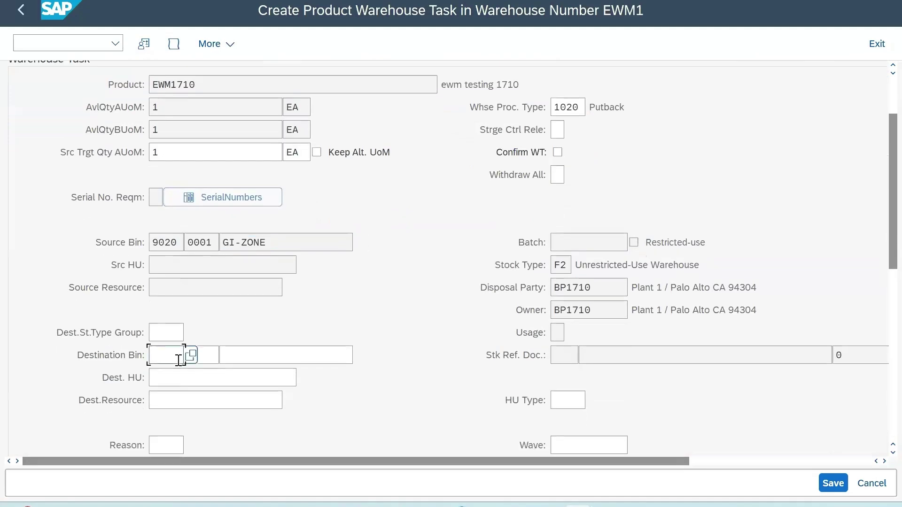
Check stock in the Warehouse Management Monitor's stock overview
mouse_move(586, 498)
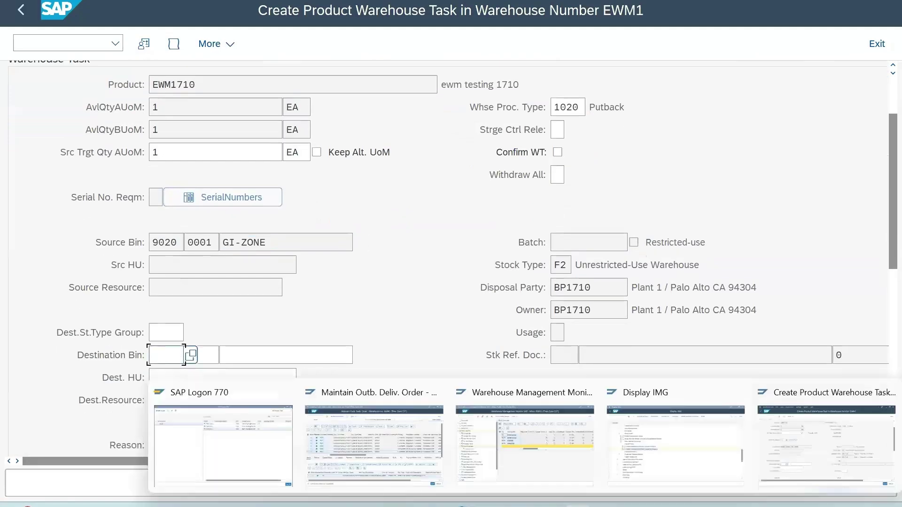
click(551, 465)
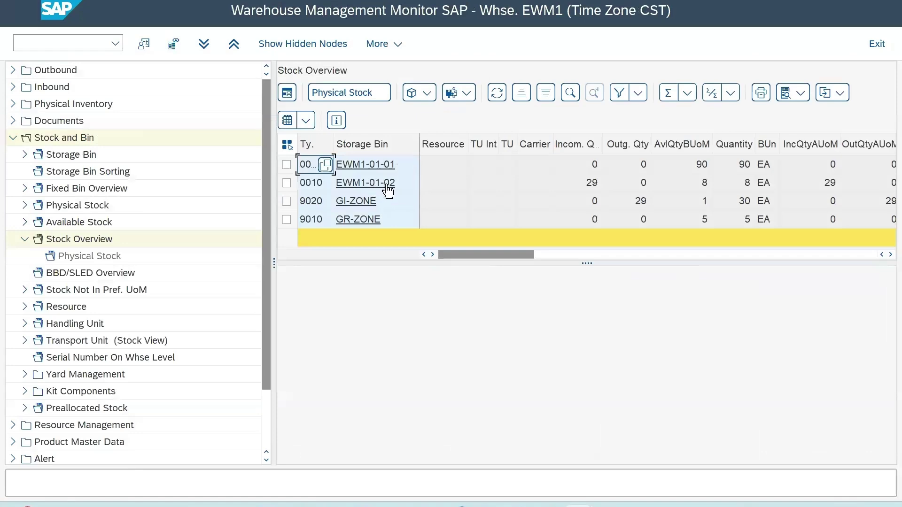
mouse_move(490, 503)
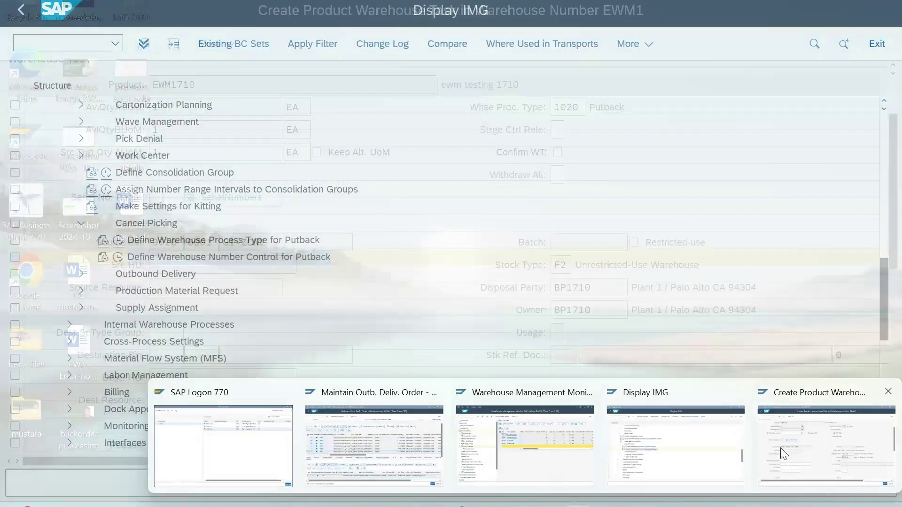
Set the destination to storage type 0010, section 0001, bin EWM1-01-02
click(826, 445)
click(168, 355)
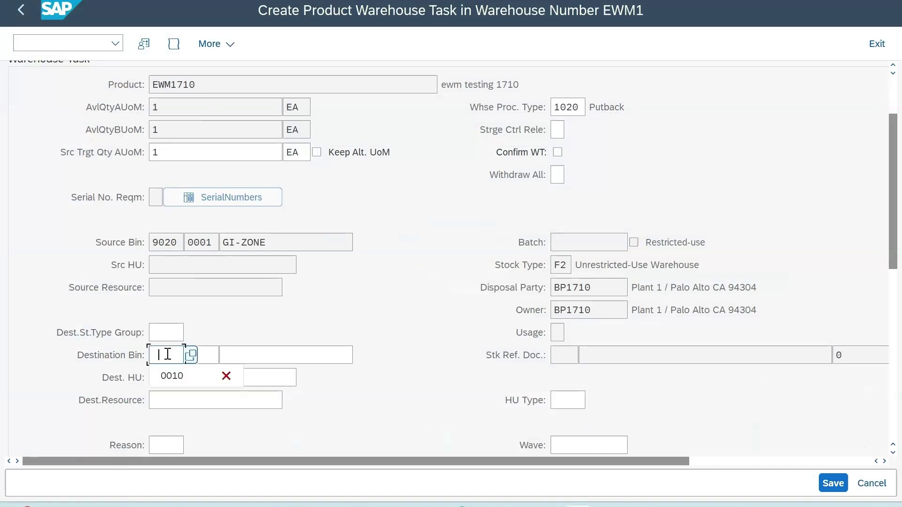
click(176, 378)
click(201, 355)
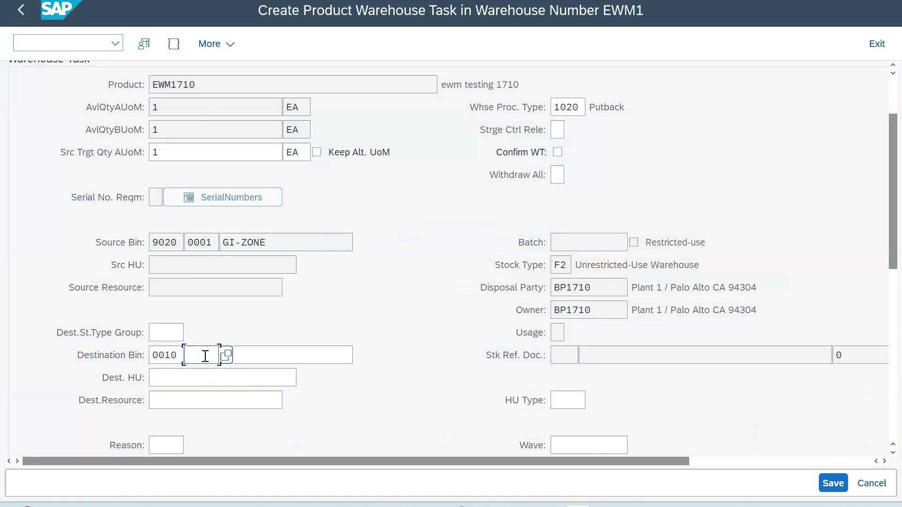
click(213, 376)
click(252, 355)
click(268, 376)
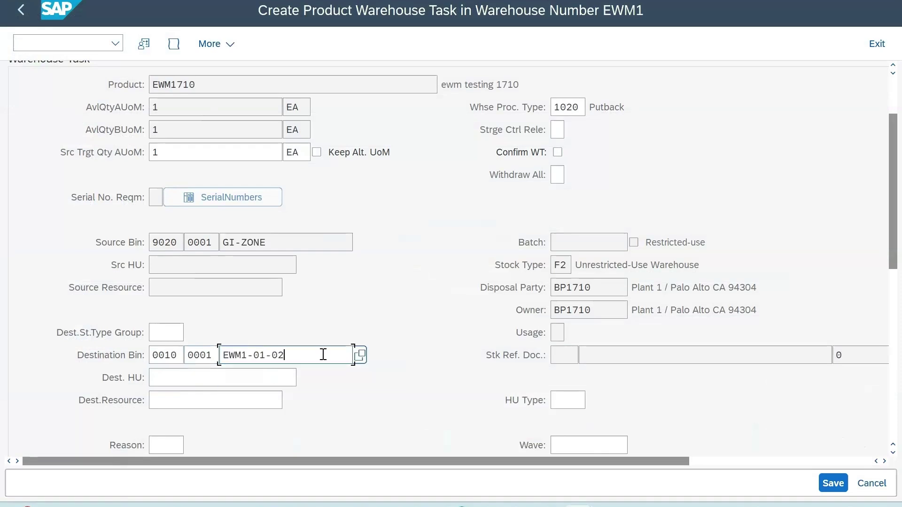
Keep stock type F2 and create putback task 57 in warehouse order 20
click(566, 266)
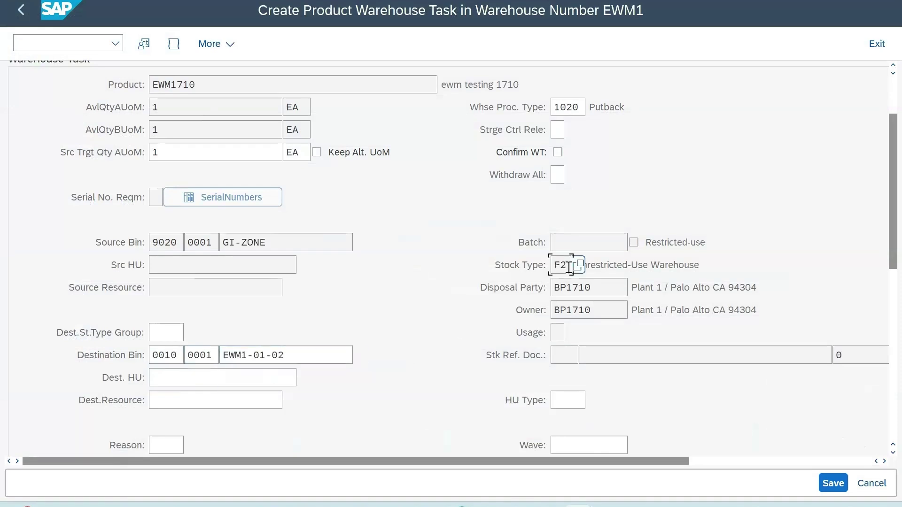
double_click(566, 266)
drag(891, 218, 891, 168)
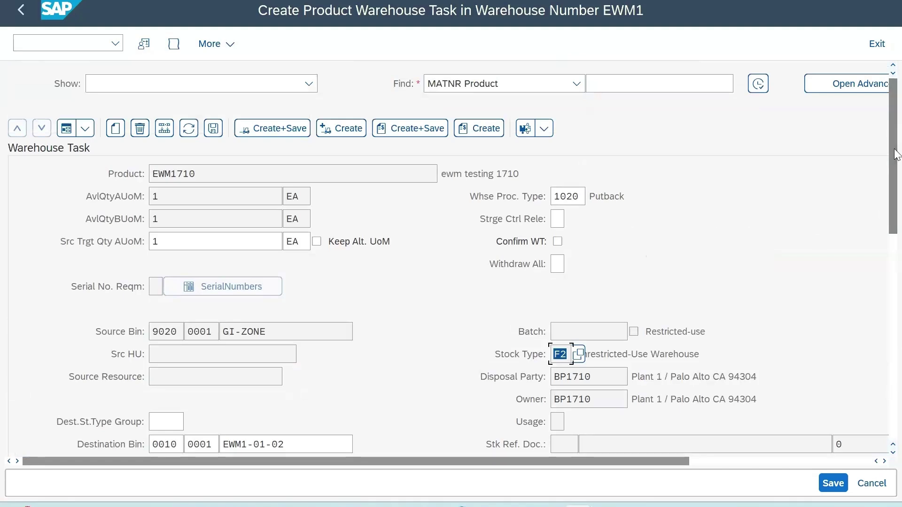
click(285, 136)
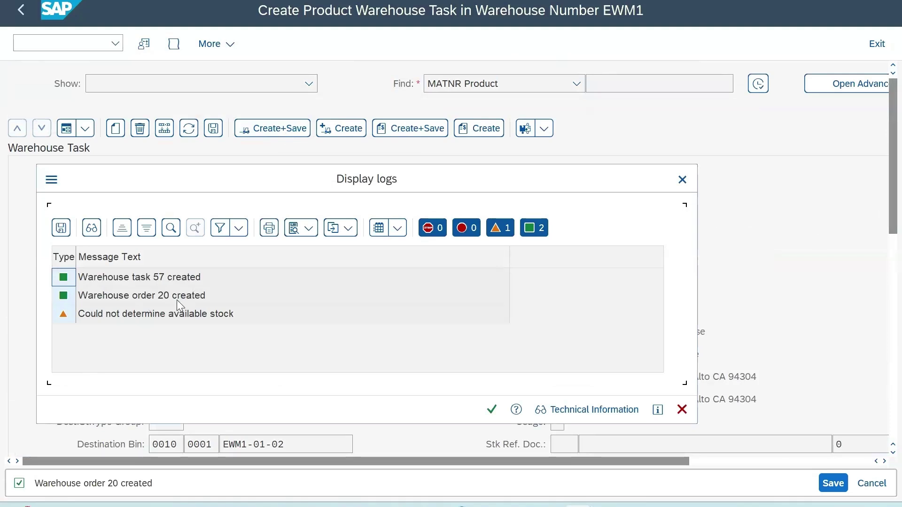
click(492, 411)
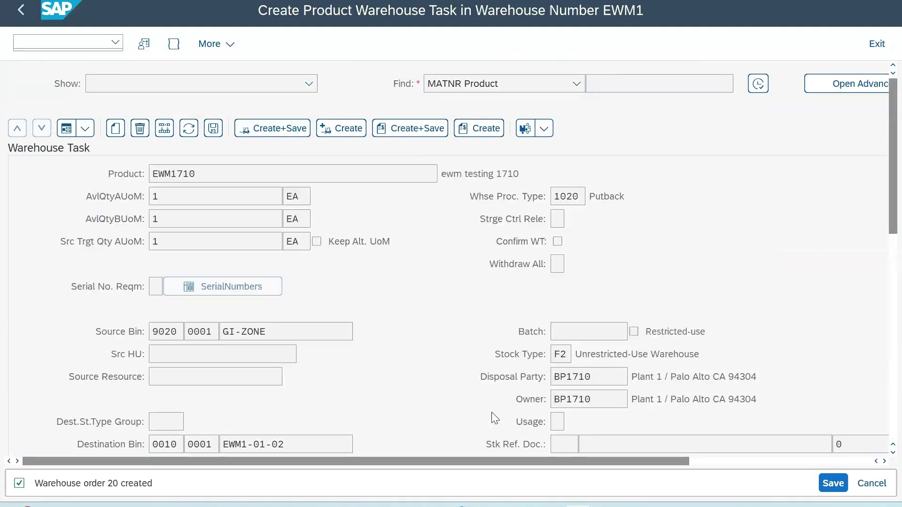
click(113, 44)
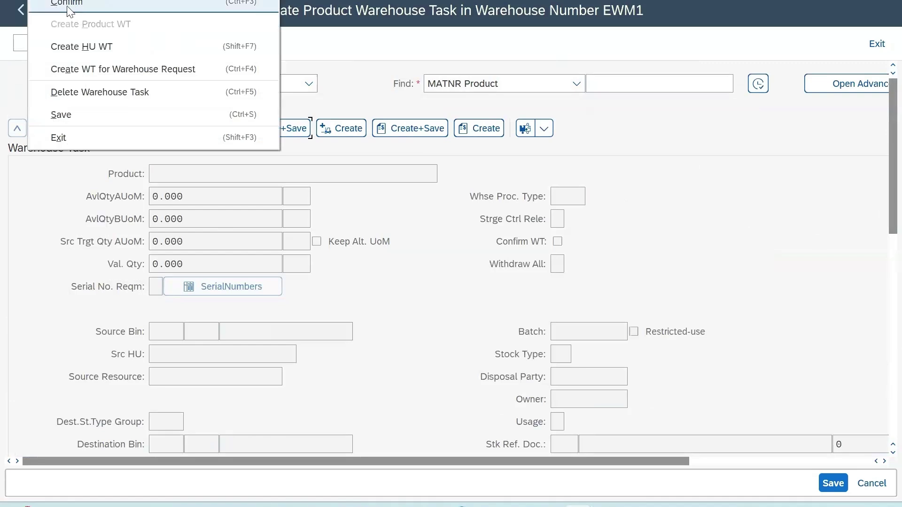
Confirm and save warehouse order 20 with task 57, then return to the stock overview
click(70, 7)
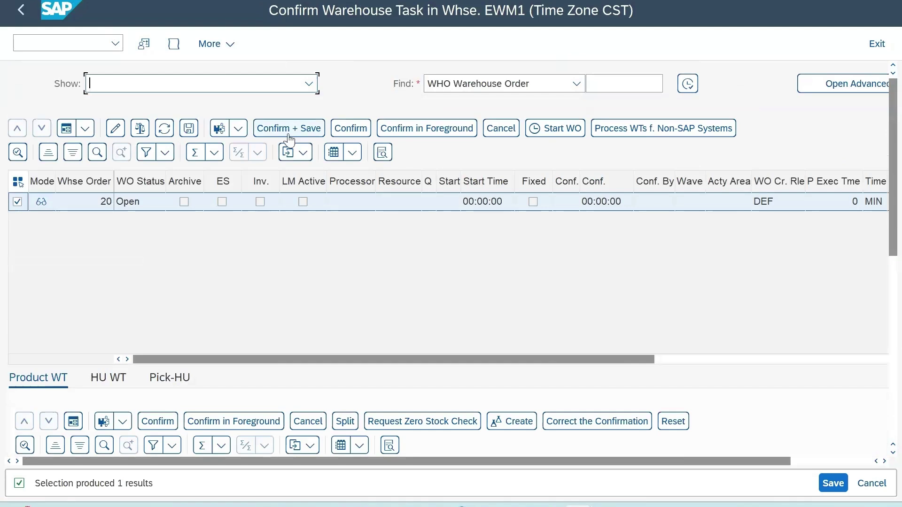
click(289, 133)
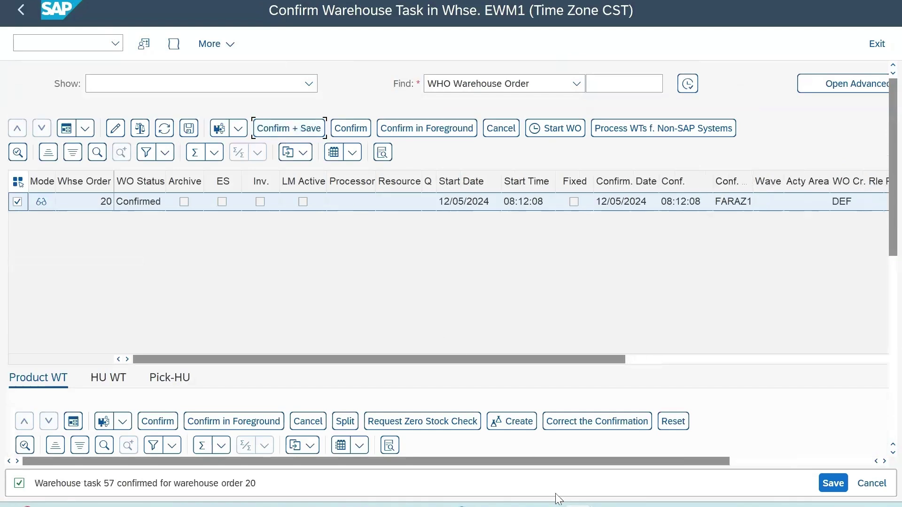
mouse_move(559, 502)
click(538, 438)
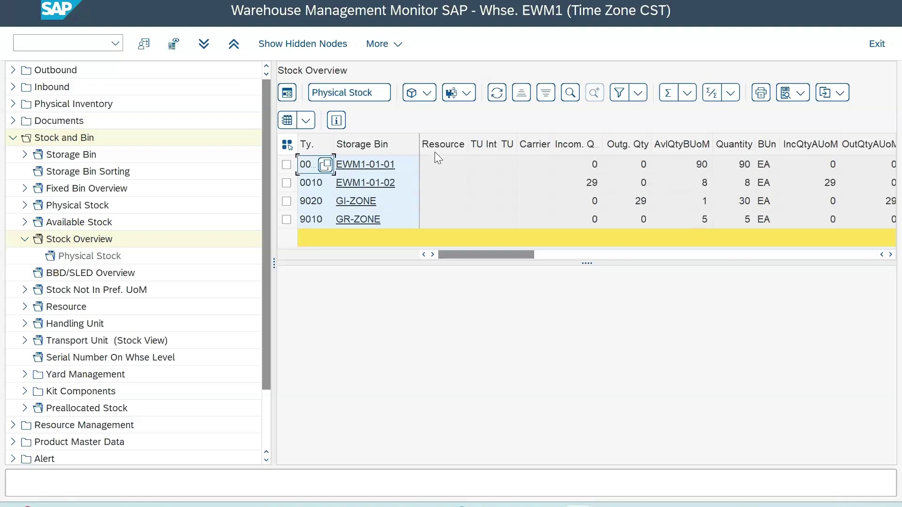
Refresh the stock overview to show EWM1-01-02 at 9 EA and GI-ZONE at 29 EA
click(497, 93)
mouse_move(524, 506)
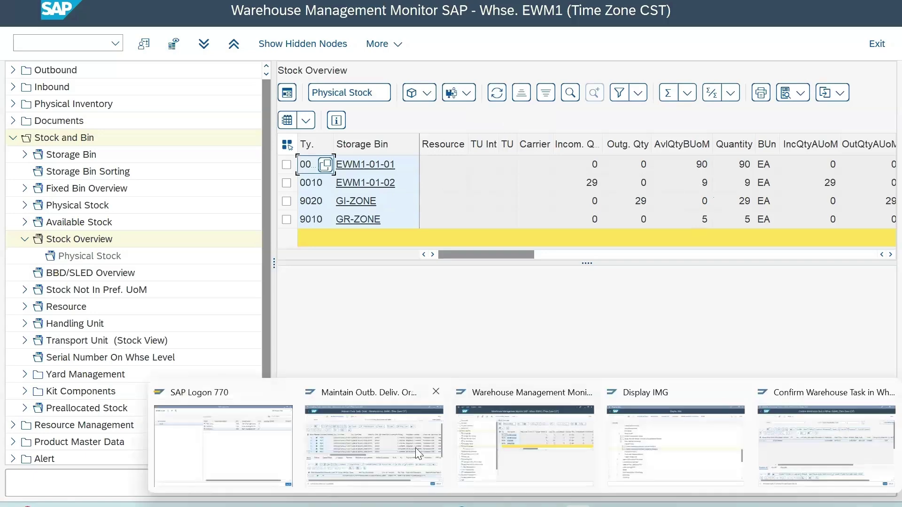
mouse_move(416, 447)
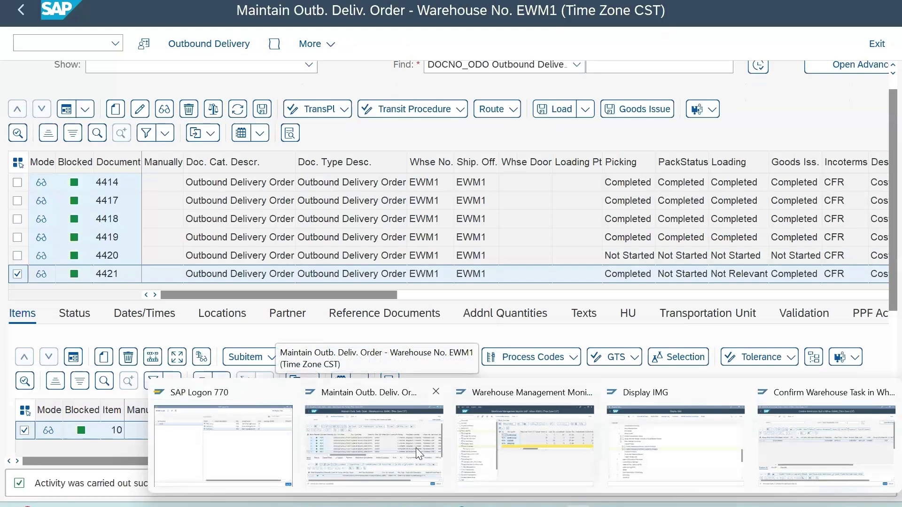
Leave the delivery order screen and rerun transaction /n/scwm/prdo from history
click(415, 447)
scroll(750, 98, up, 1)
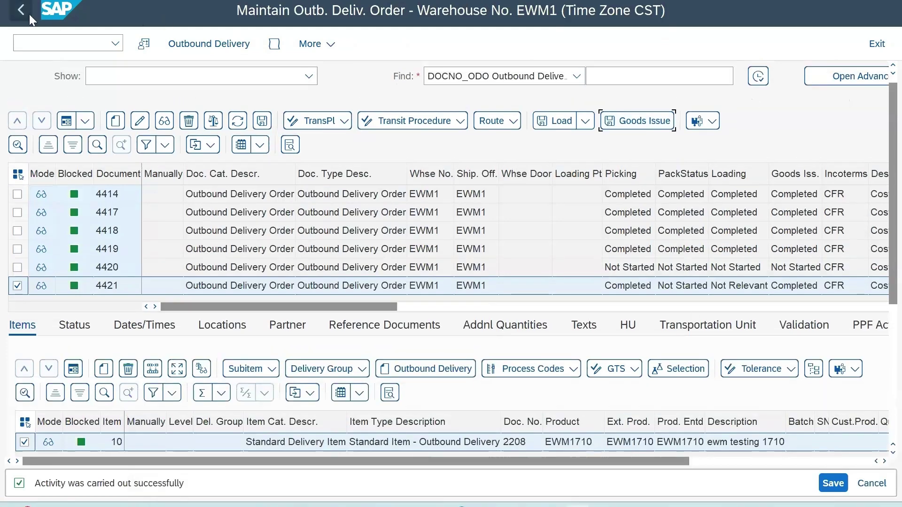
click(29, 14)
click(115, 44)
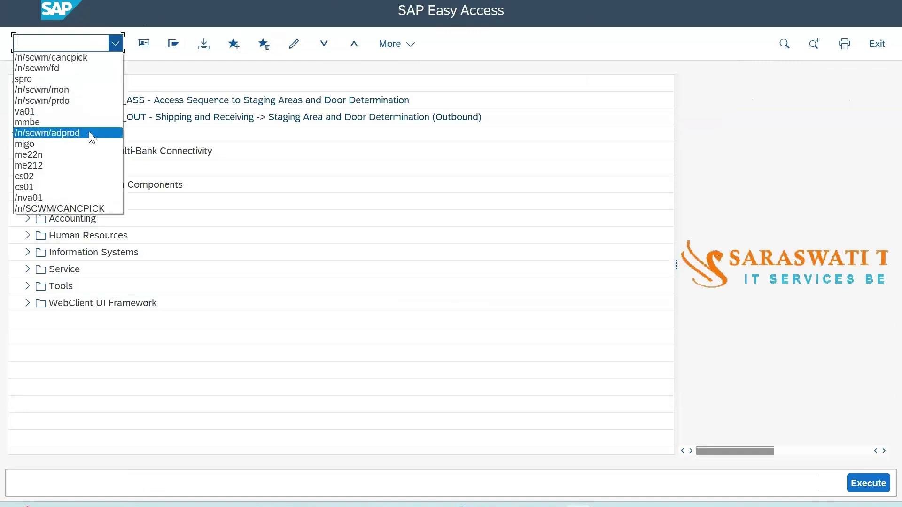
click(80, 101)
key(Return)
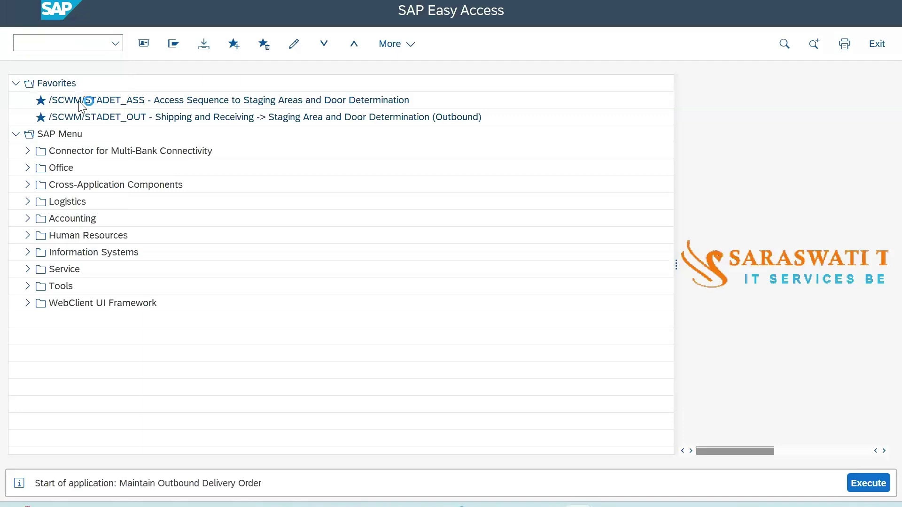
Search all outbound delivery orders and locate 4421 with every status Not Started
click(758, 85)
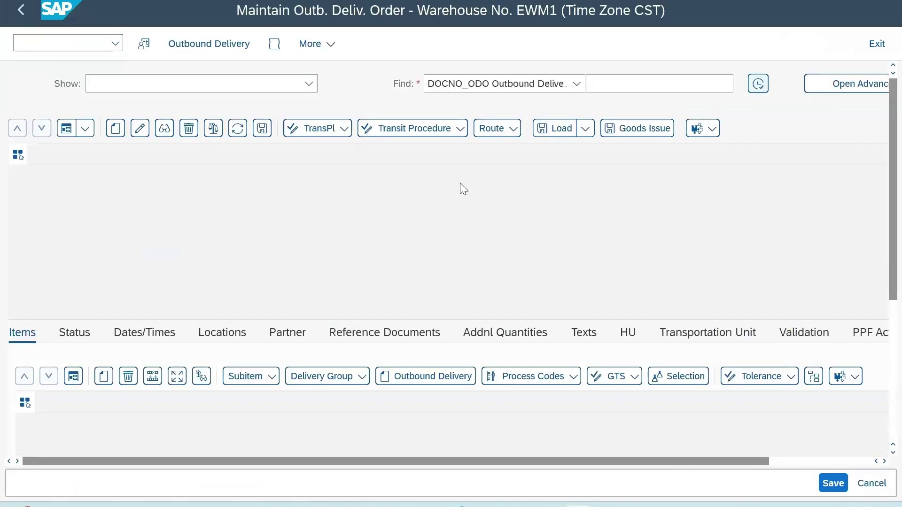
click(326, 348)
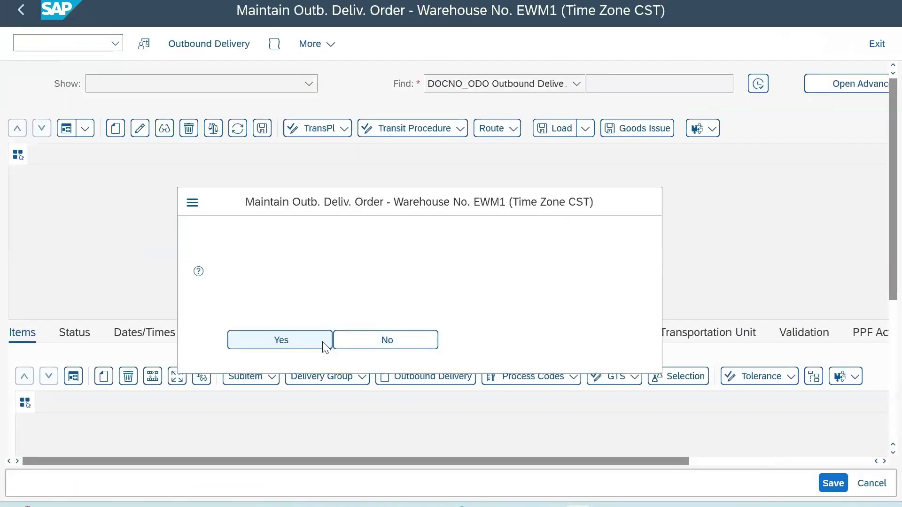
scroll(895, 187, down, 2)
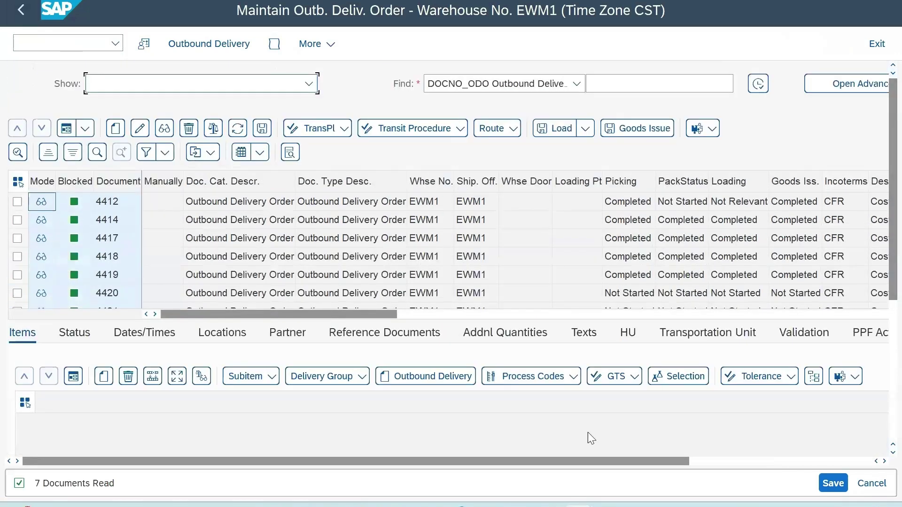
drag(594, 459, 683, 461)
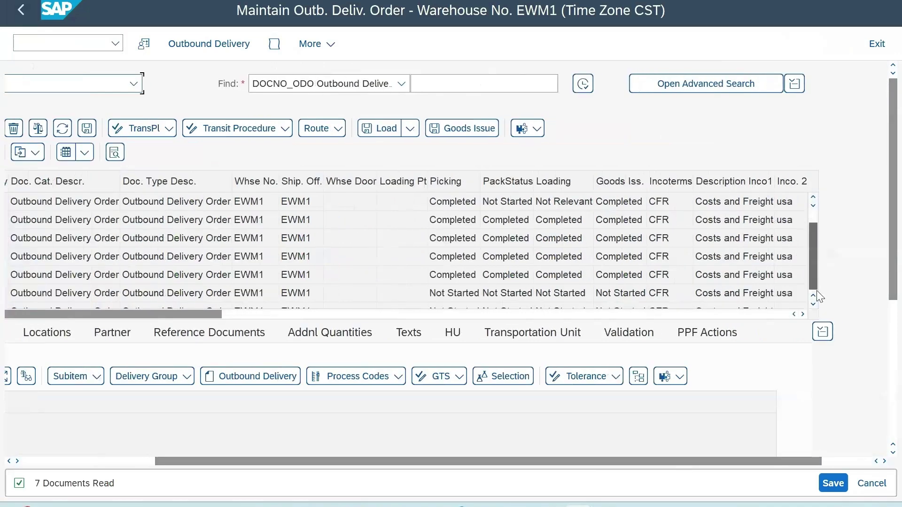
click(813, 303)
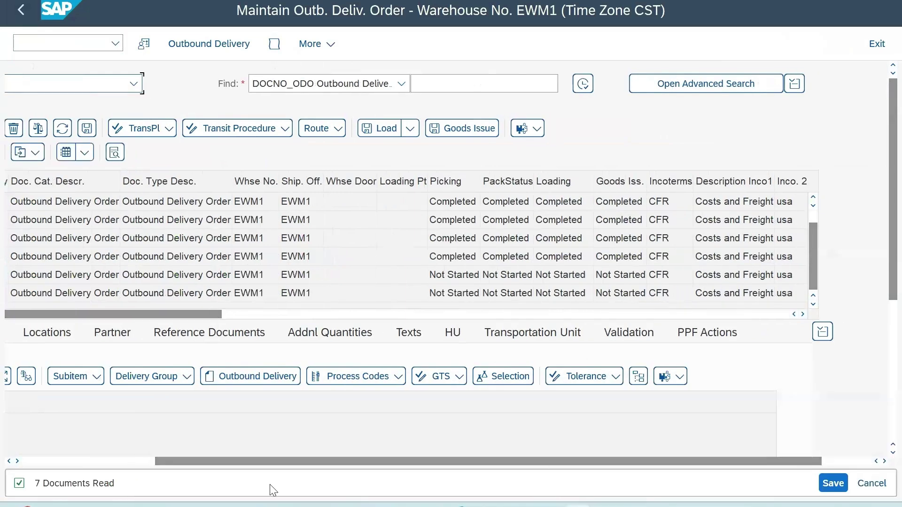
drag(268, 464, 74, 450)
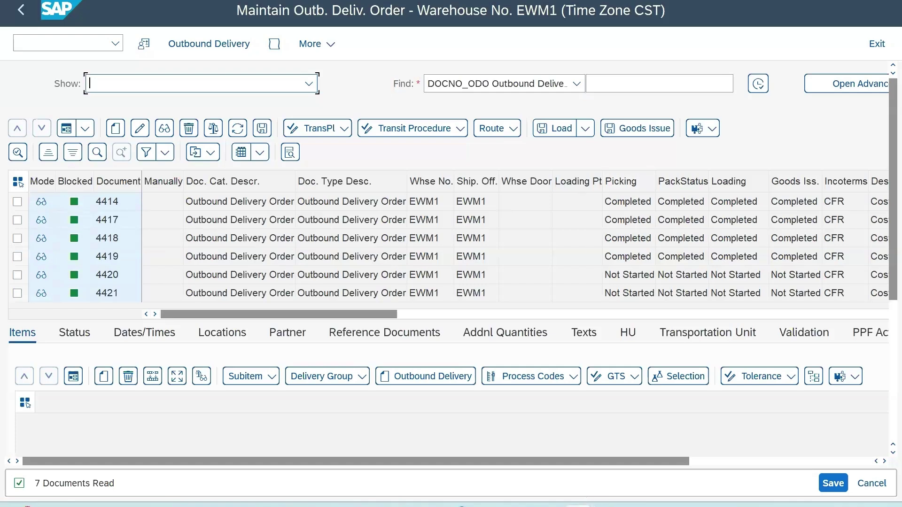
mouse_move(587, 505)
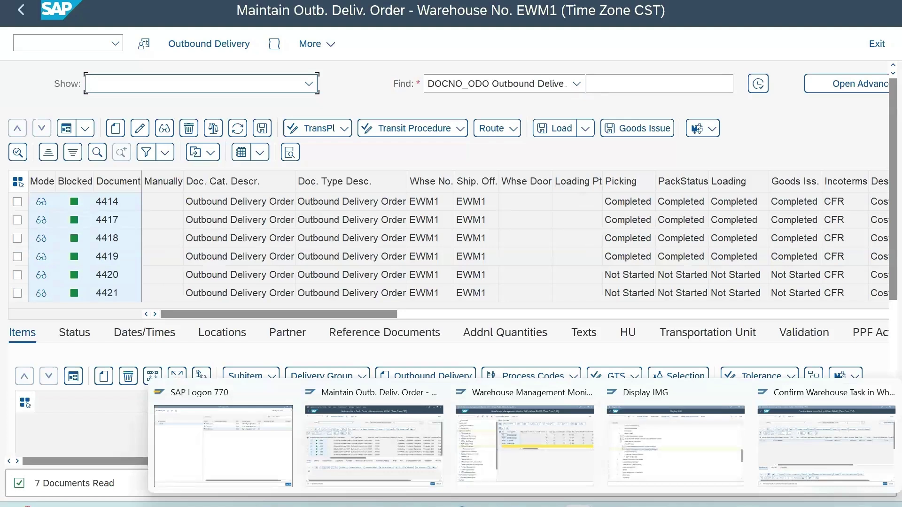